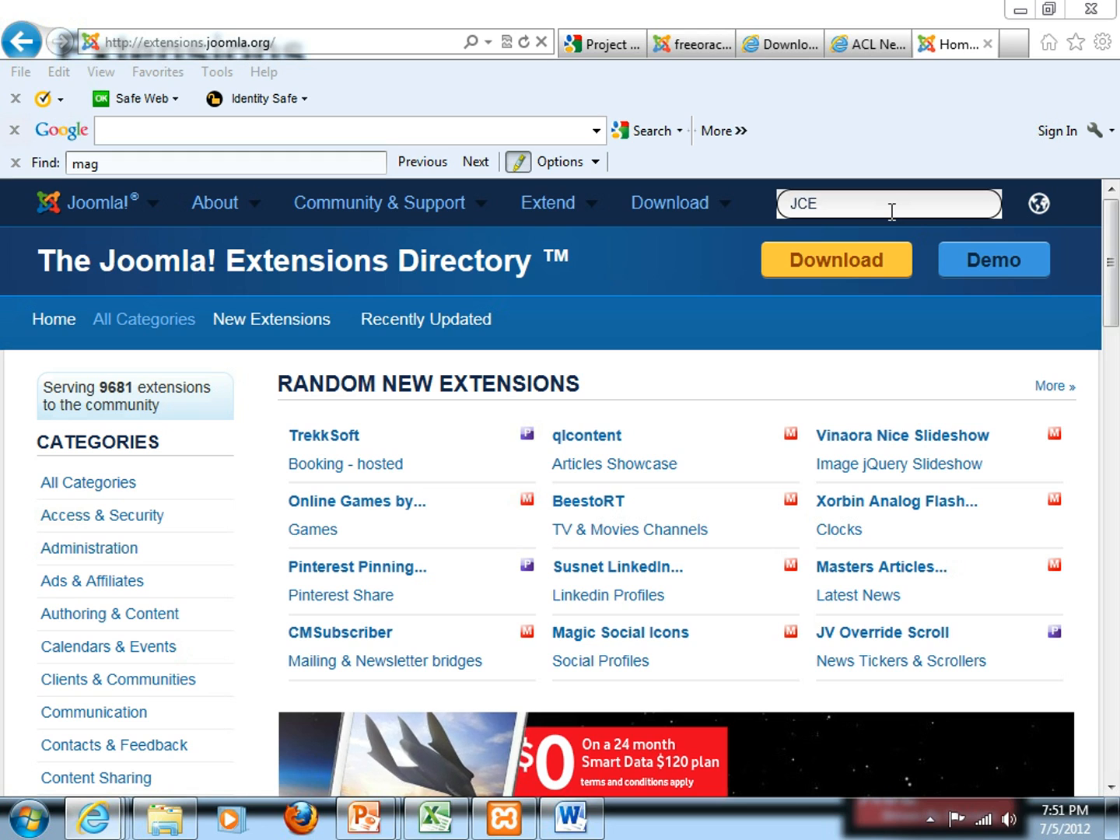
- Search the Joomla Extensions Directory for "JCEEditor"
{"action": "left_click", "coordinate": [893, 205]}
{"action": "type", "text": "JCEEditor"}
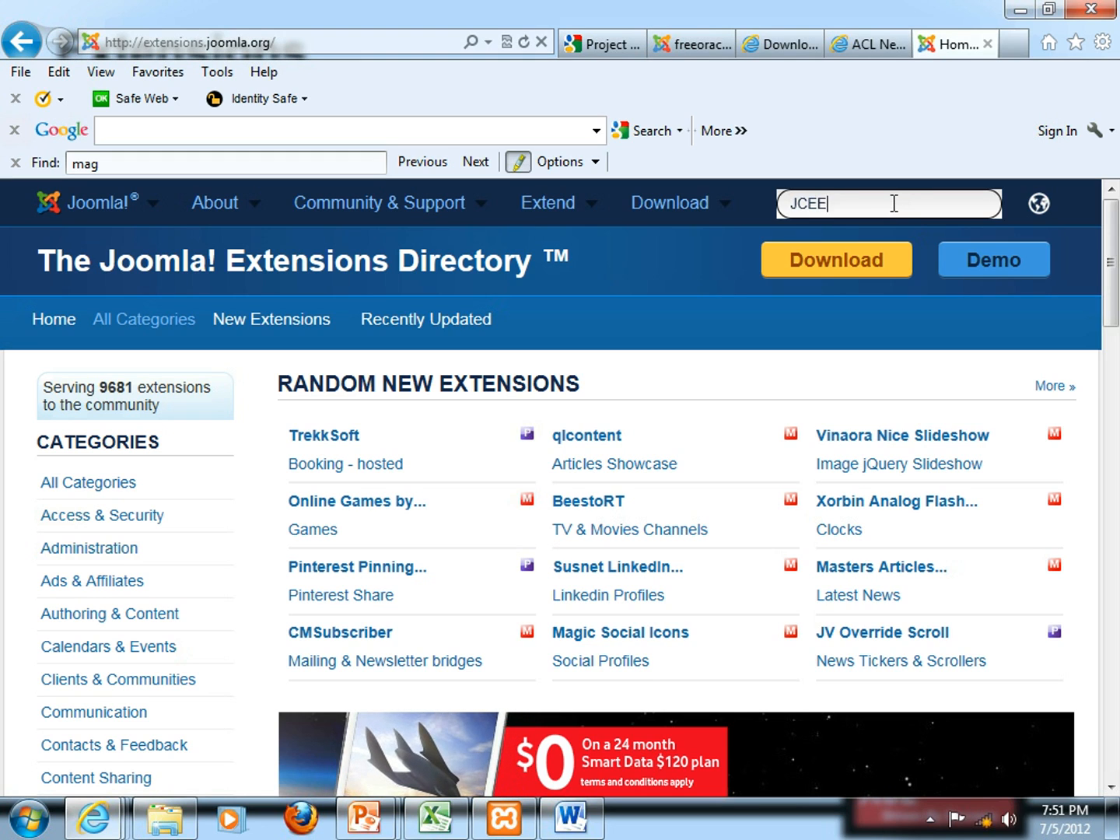
{"action": "key", "text": "Return"}
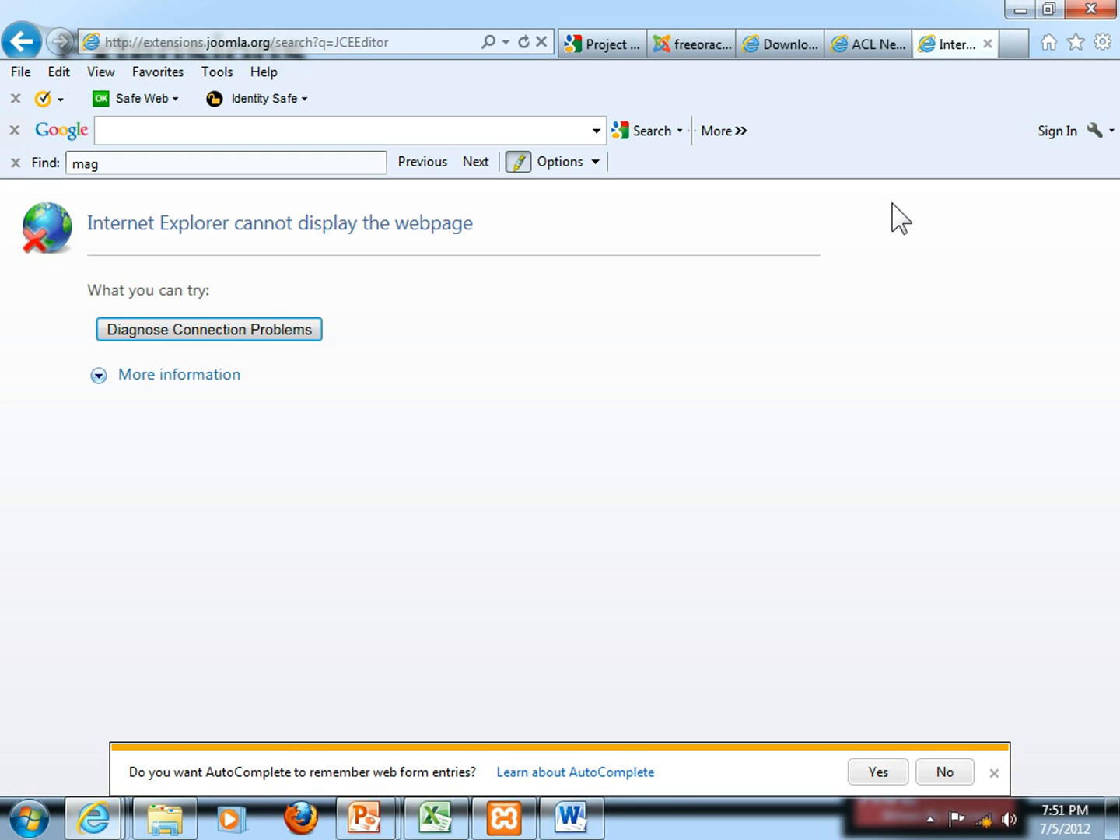
- Connect the computer to the wireless network NetworkProfile
{"action": "left_click", "coordinate": [986, 827]}
{"action": "left_click", "coordinate": [845, 509]}
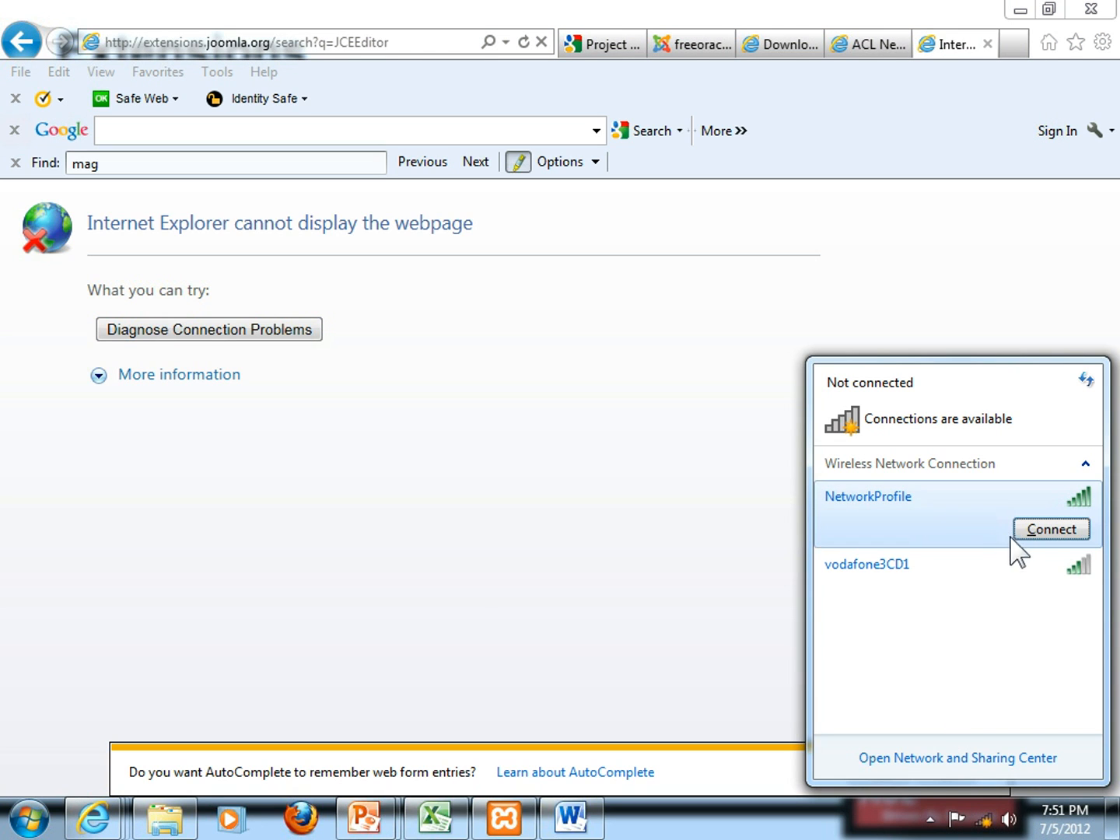
{"action": "left_click", "coordinate": [1043, 530]}
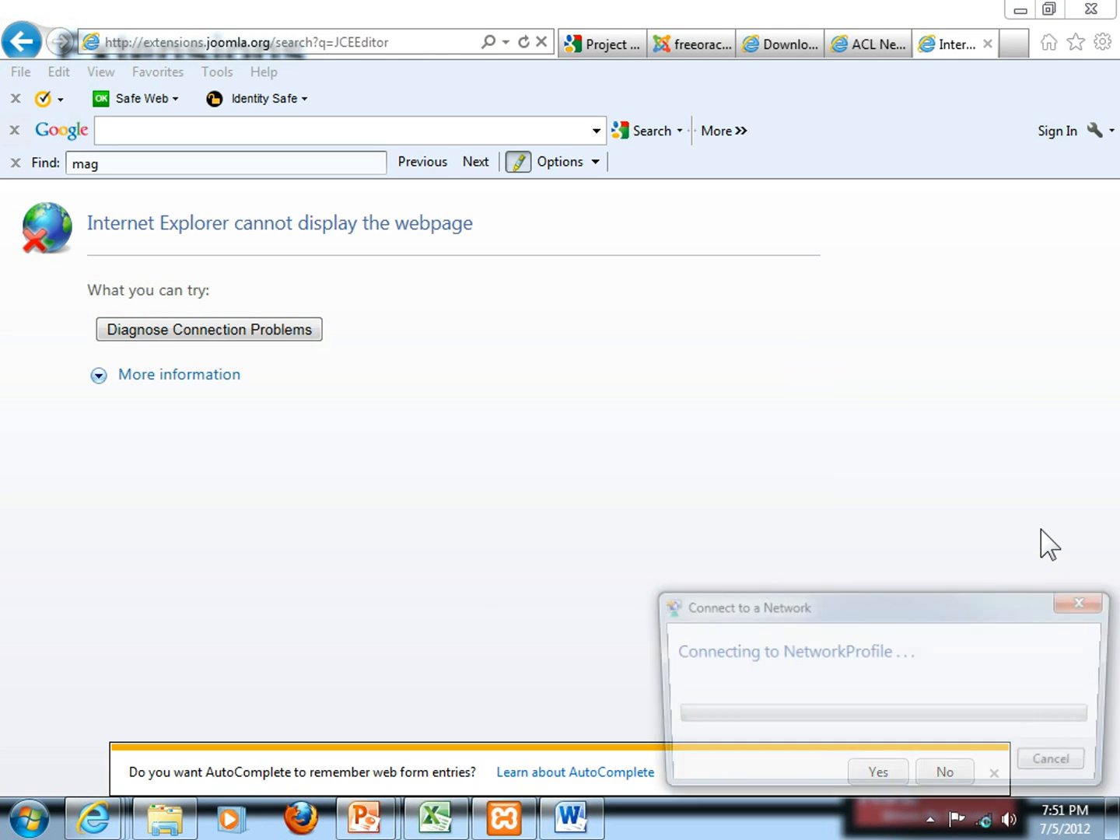
- Decline the AutoComplete offer, reload the "JCEEditor" search page and check its results
{"action": "left_click", "coordinate": [269, 40]}
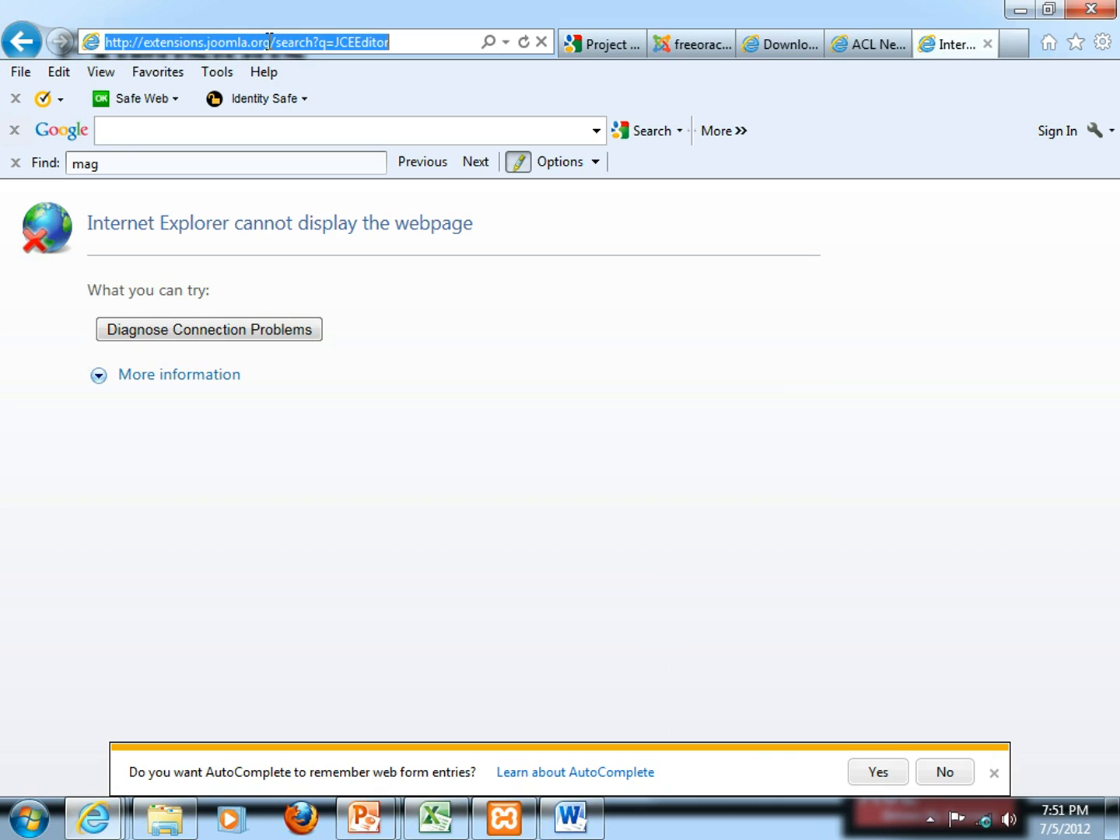
{"action": "left_click", "coordinate": [943, 770]}
{"action": "left_click", "coordinate": [418, 41]}
{"action": "key", "text": "Return"}
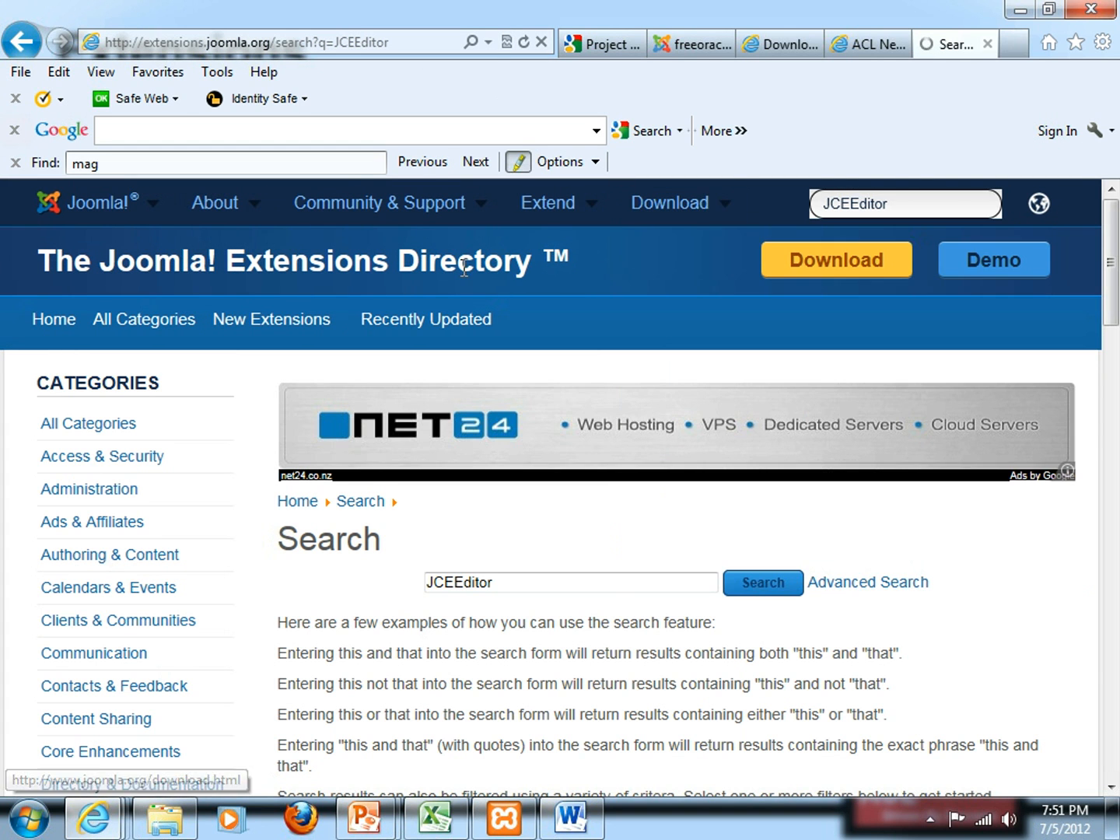
{"action": "scroll", "coordinate": [860, 537], "scroll_direction": "down", "scroll_amount": 10}
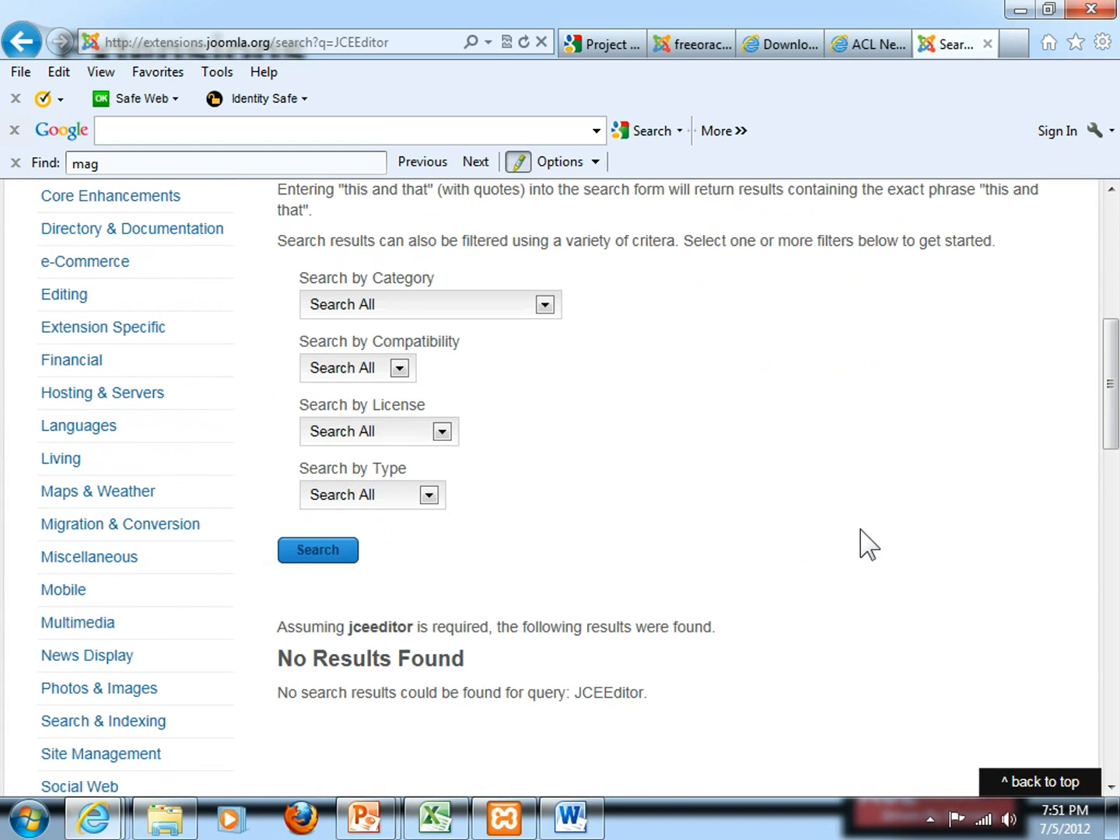
{"action": "scroll", "coordinate": [867, 543], "scroll_direction": "up", "scroll_amount": 10}
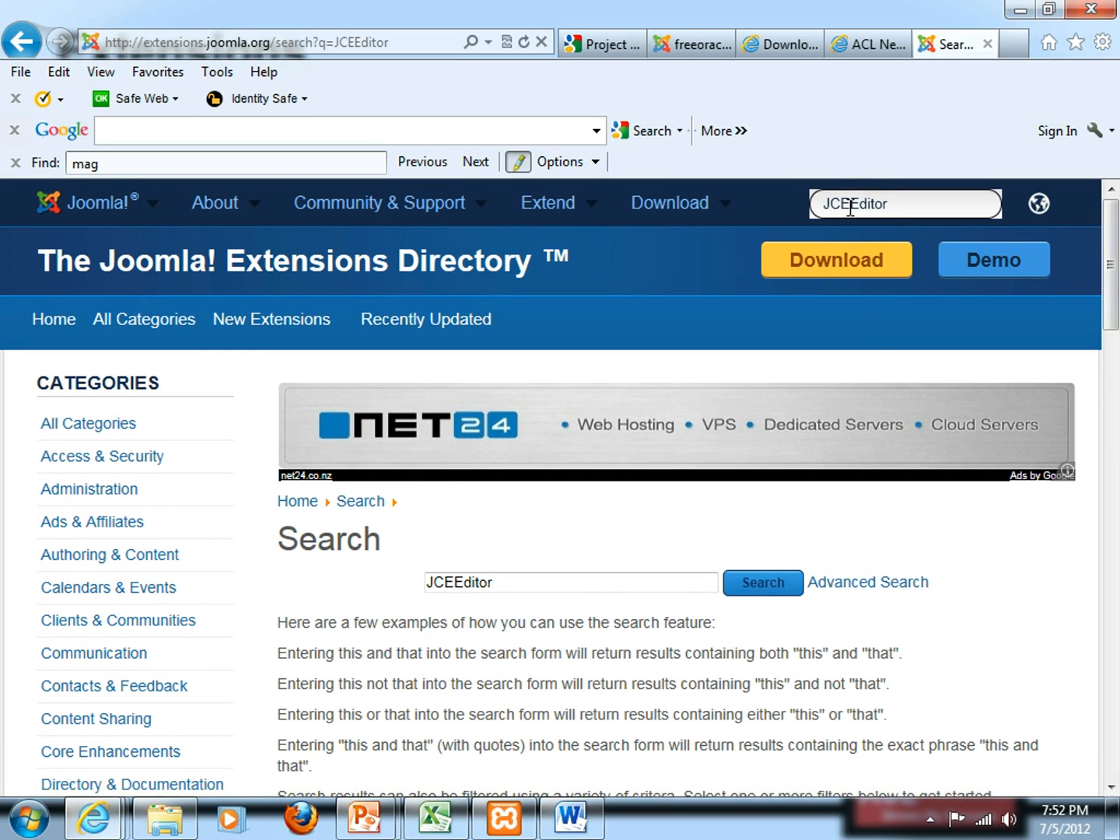
- Search the extensions directory for "JCE Editor", with a space between the words
{"action": "left_click", "coordinate": [850, 207]}
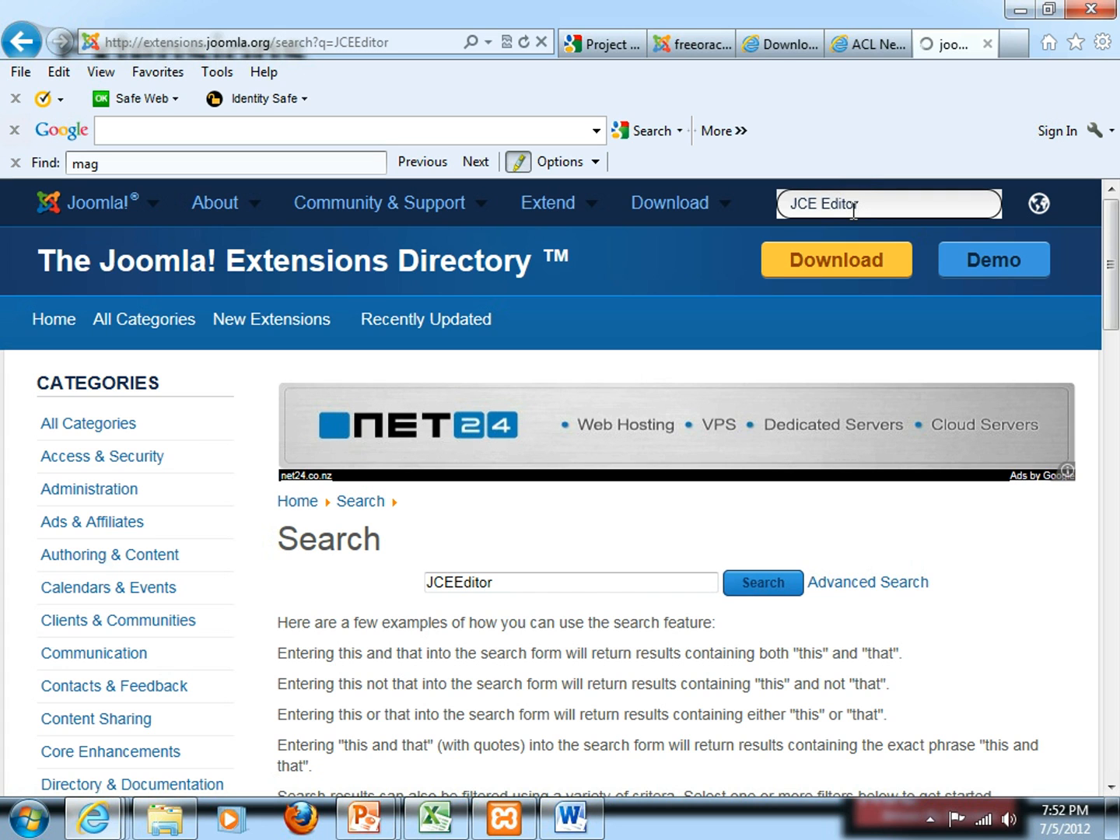
{"action": "type", "text": "JCE Editor"}
{"action": "key", "text": "Return"}
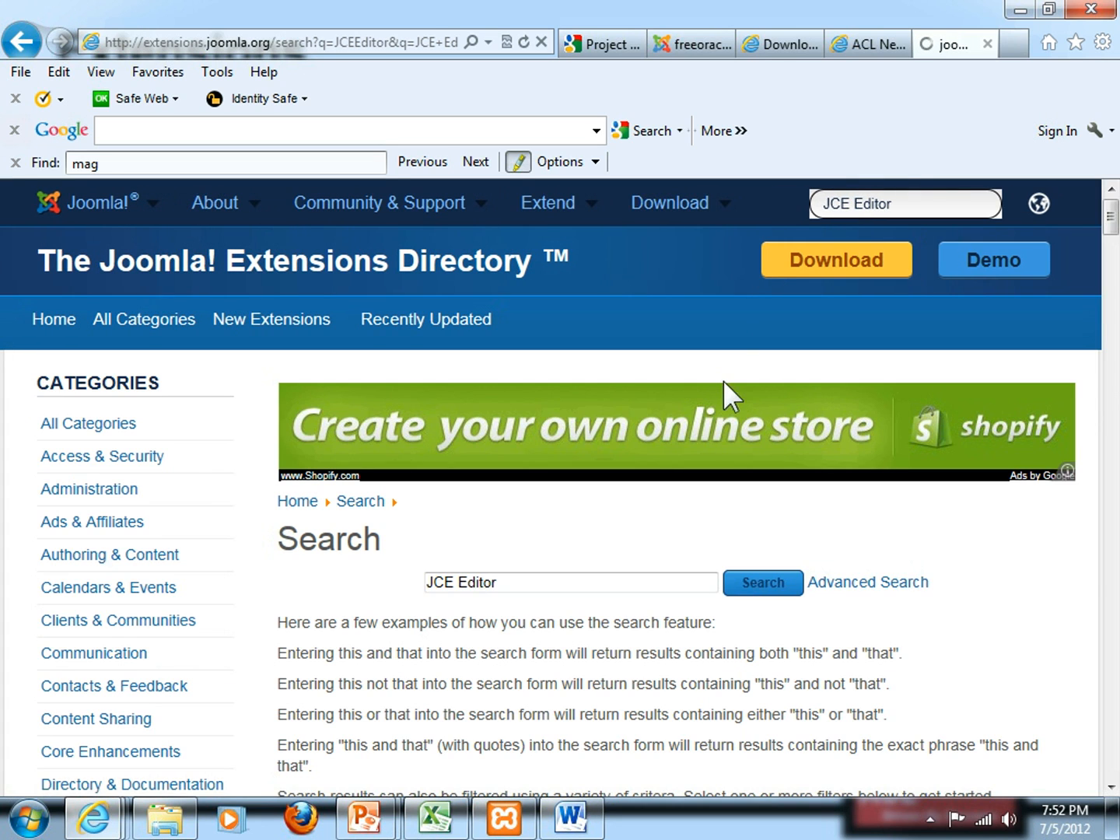
- Find the JCE editor among the search results and open its extension page
{"action": "scroll", "coordinate": [725, 396], "scroll_direction": "down", "scroll_amount": 10}
{"action": "scroll", "coordinate": [728, 413], "scroll_direction": "down", "scroll_amount": 11}
{"action": "scroll", "coordinate": [730, 403], "scroll_direction": "down", "scroll_amount": 11}
{"action": "scroll", "coordinate": [739, 423], "scroll_direction": "down", "scroll_amount": 10}
{"action": "scroll", "coordinate": [739, 424], "scroll_direction": "down", "scroll_amount": 10}
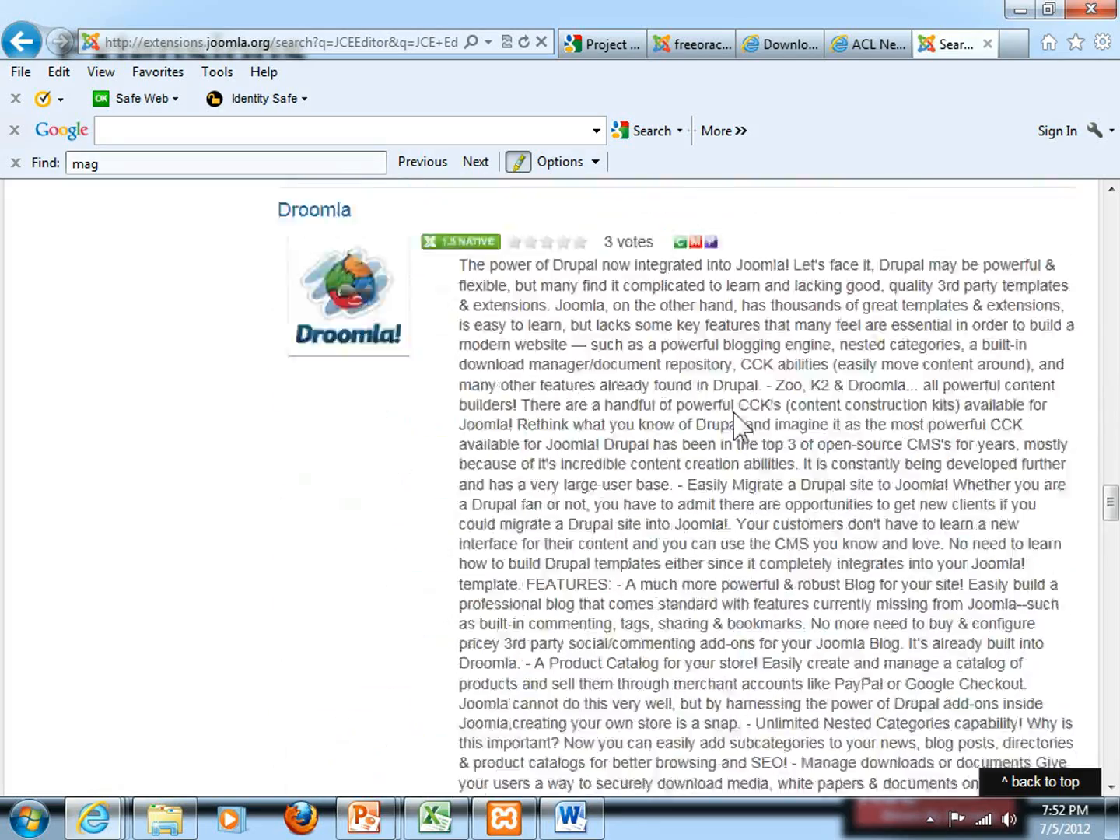
{"action": "scroll", "coordinate": [735, 424], "scroll_direction": "down", "scroll_amount": 12}
{"action": "scroll", "coordinate": [736, 412], "scroll_direction": "down", "scroll_amount": 12}
{"action": "scroll", "coordinate": [739, 424], "scroll_direction": "down", "scroll_amount": 12}
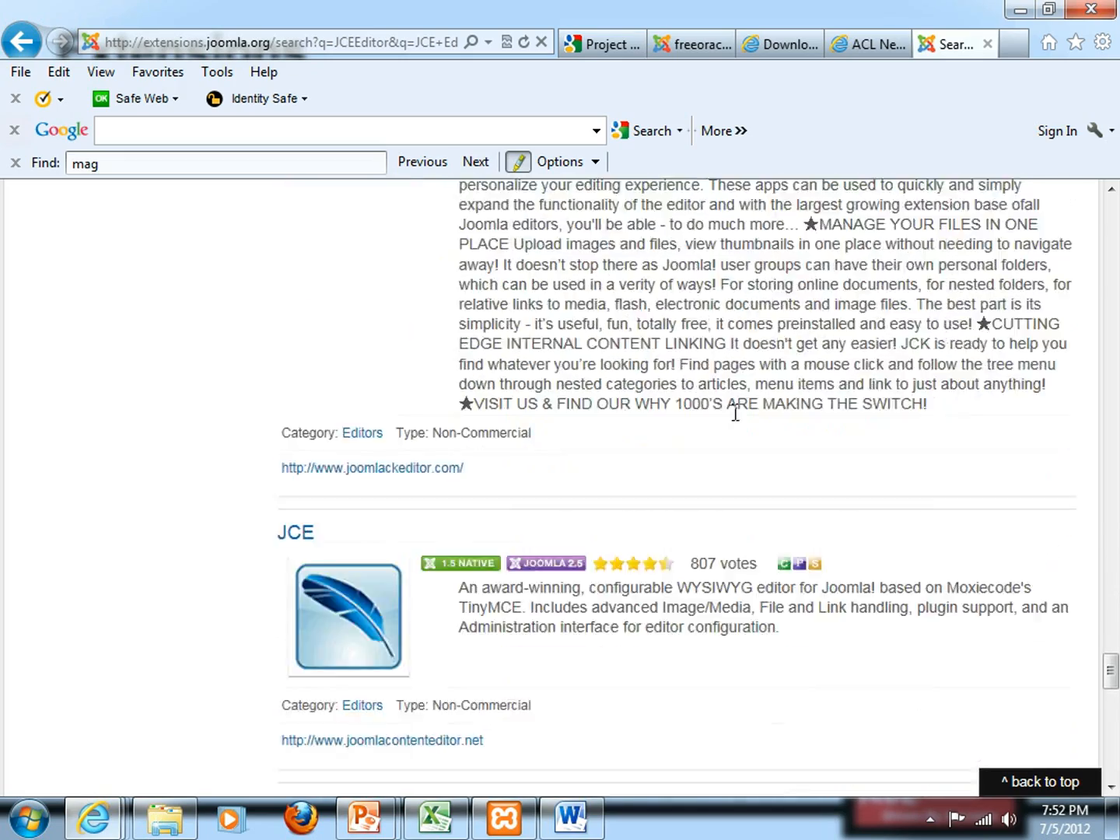
{"action": "scroll", "coordinate": [736, 414], "scroll_direction": "down", "scroll_amount": 2}
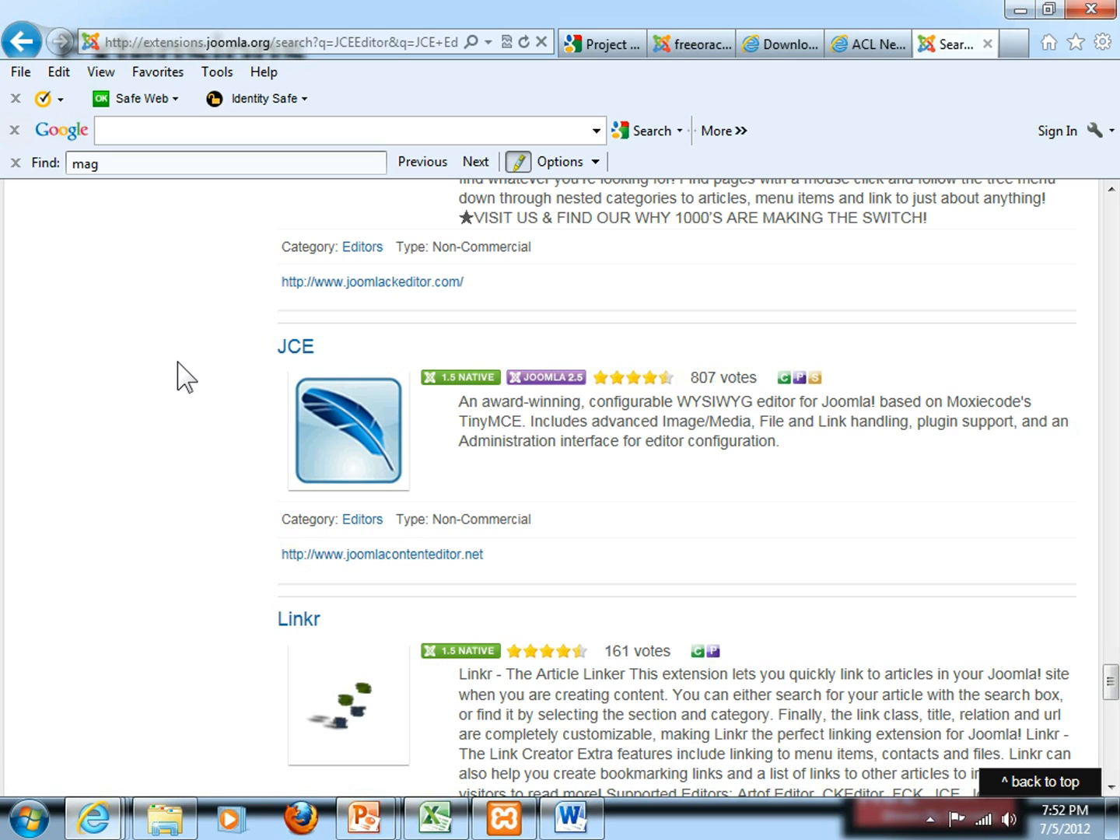
{"action": "left_click", "coordinate": [297, 349]}
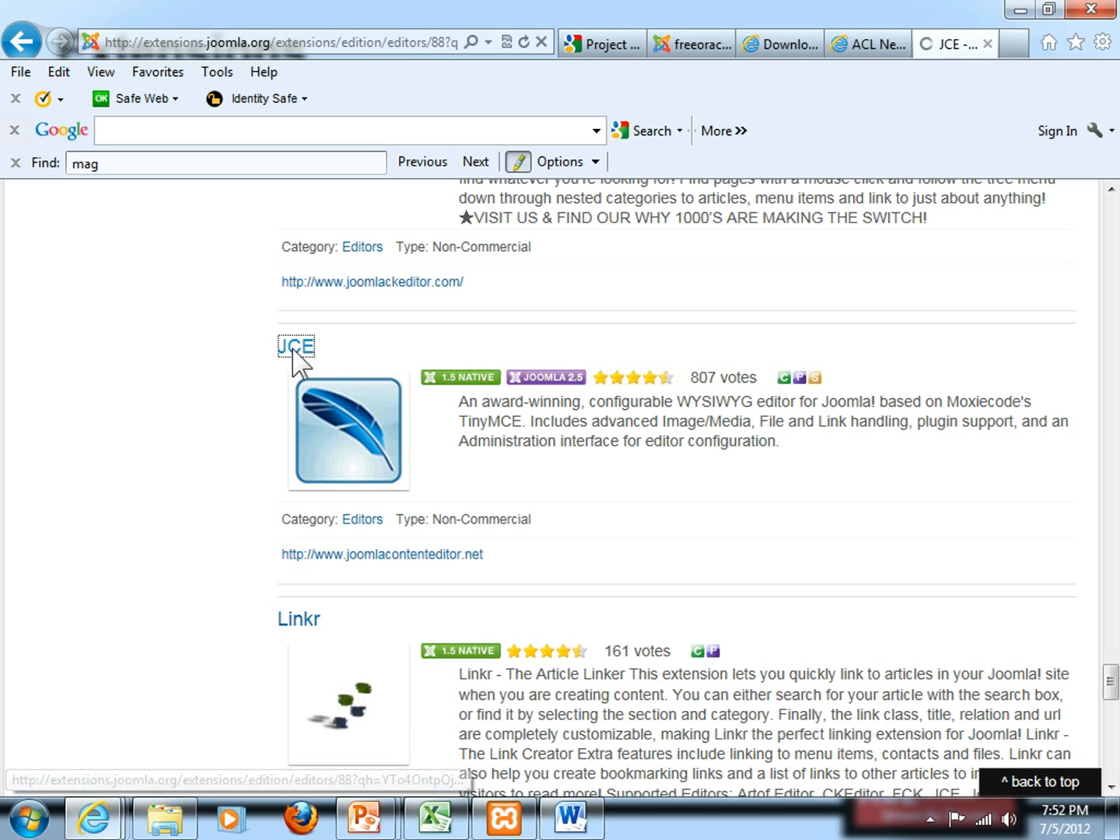
- Open the developer's download site from the JCE extension page
{"action": "scroll", "coordinate": [851, 413], "scroll_direction": "down", "scroll_amount": 2}
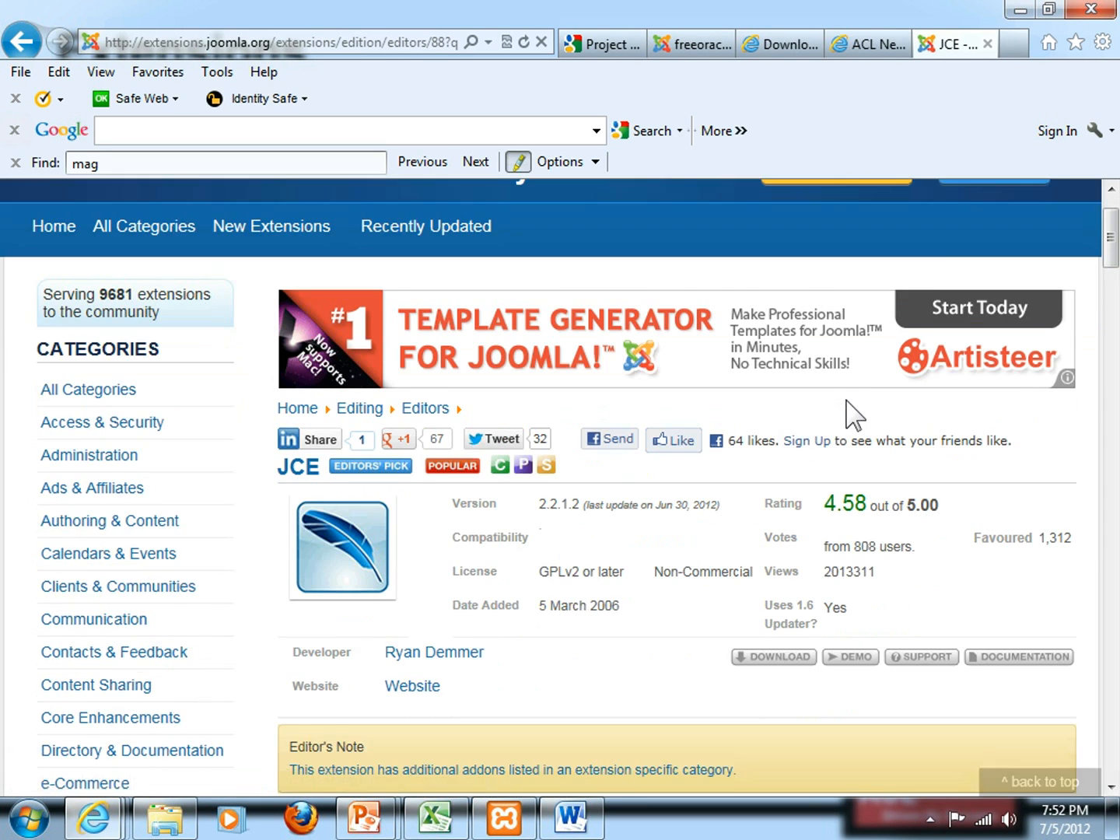
{"action": "scroll", "coordinate": [844, 407], "scroll_direction": "down", "scroll_amount": 1}
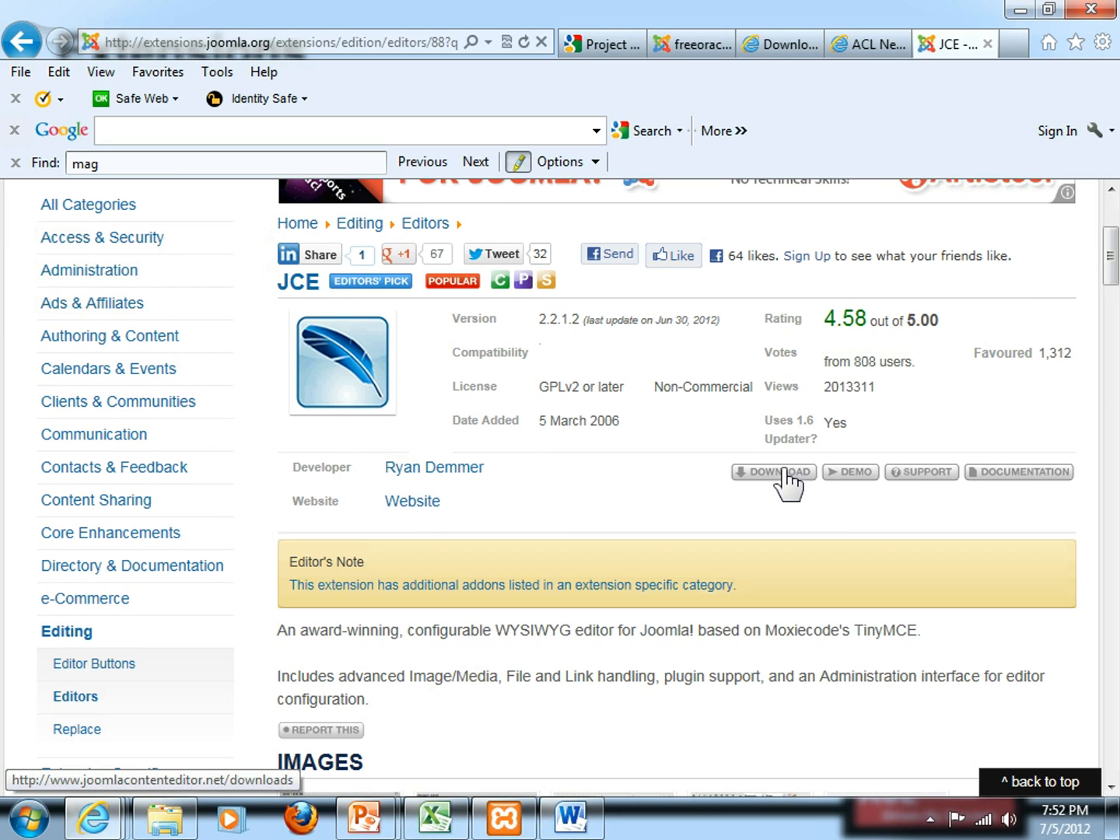
{"action": "left_click", "coordinate": [782, 473]}
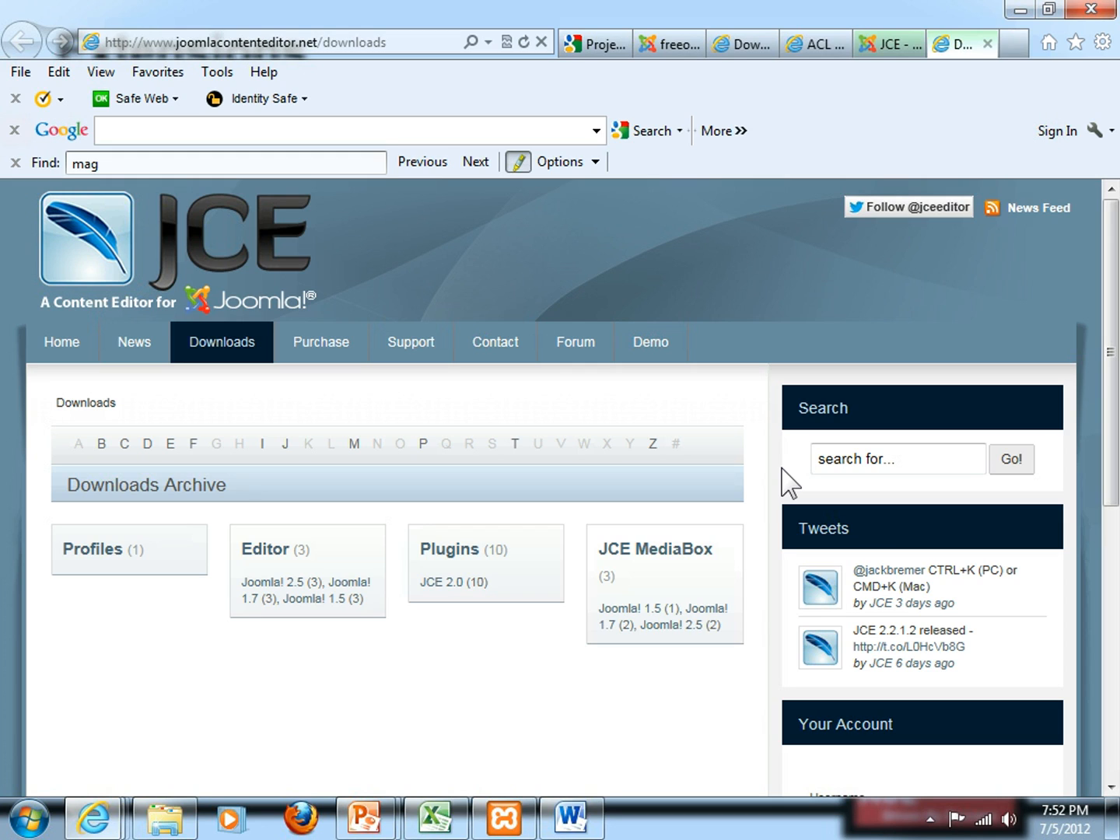
- Open the Joomla! 2.5 files within the Editor category of the downloads archive
{"action": "scroll", "coordinate": [788, 481], "scroll_direction": "down", "scroll_amount": 1}
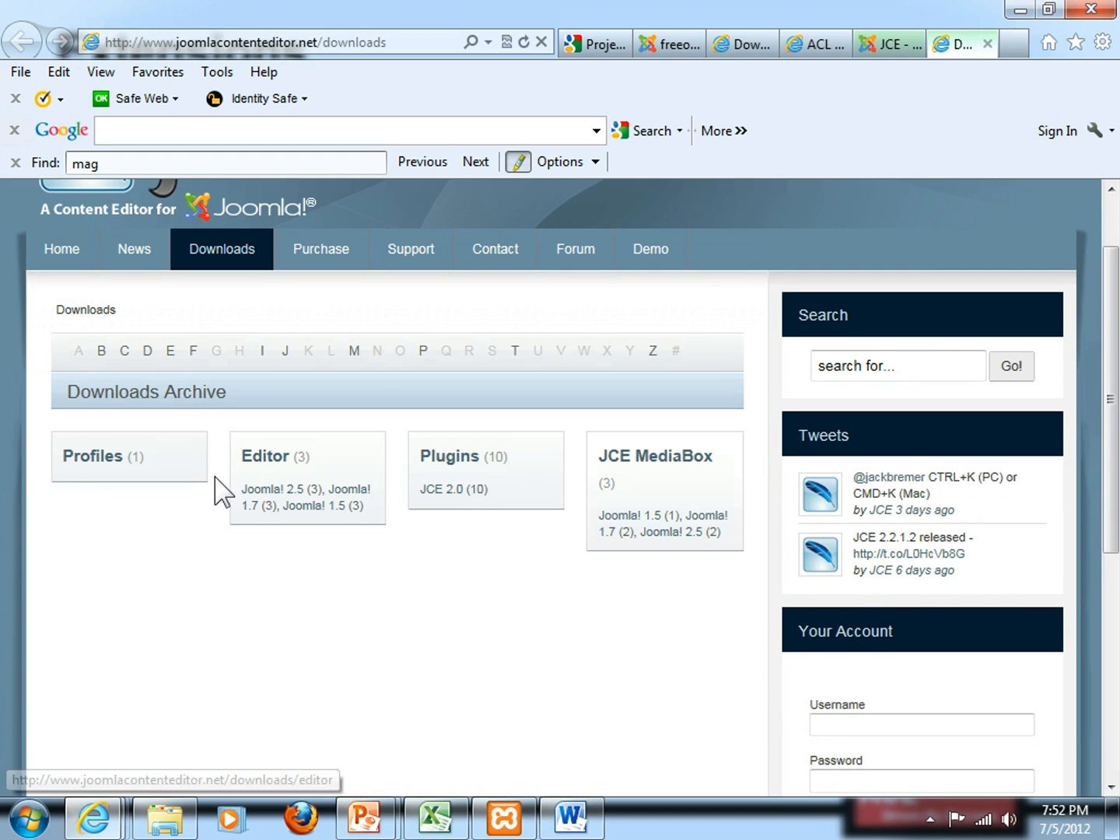
{"action": "left_click", "coordinate": [267, 467]}
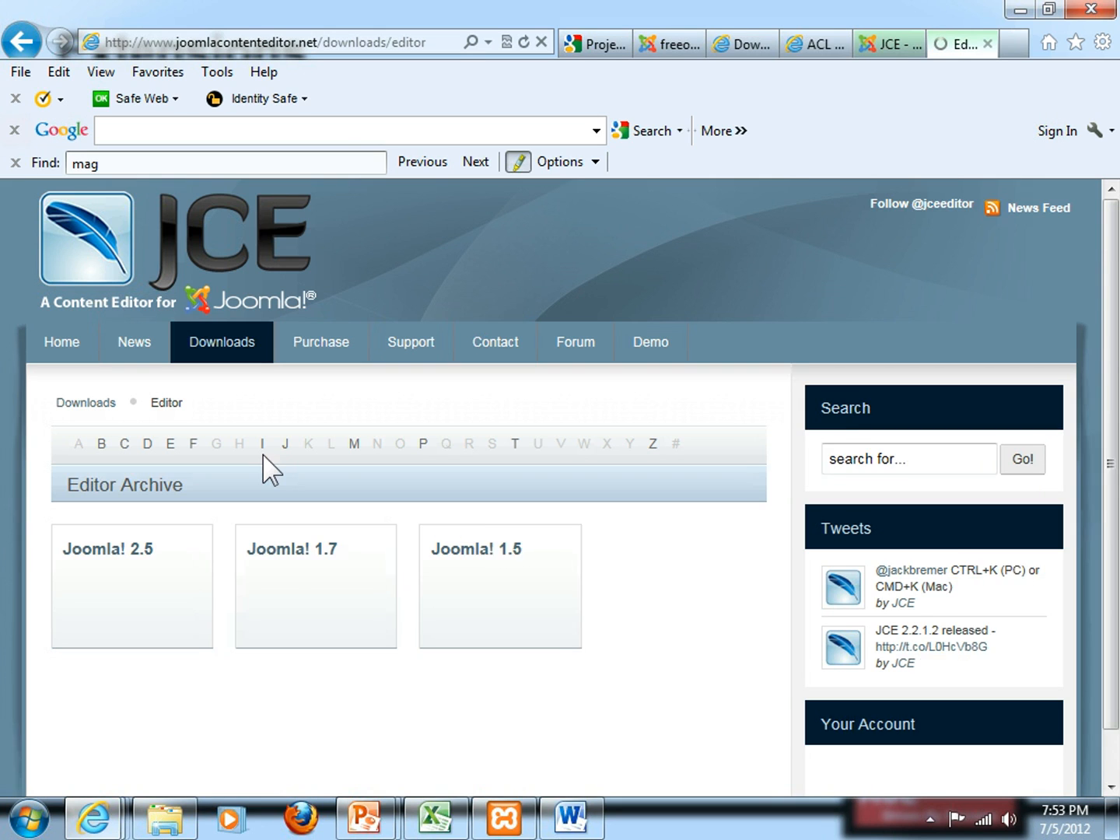
{"action": "scroll", "coordinate": [267, 467], "scroll_direction": "down", "scroll_amount": 1}
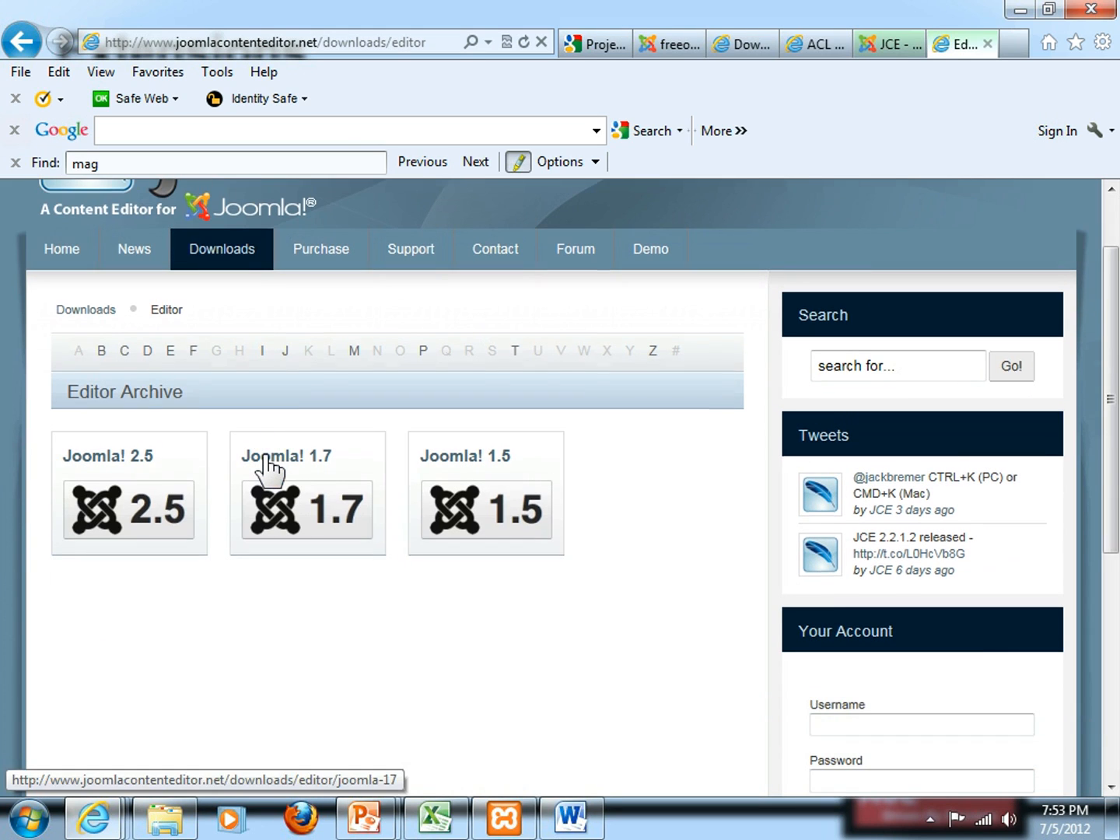
{"action": "left_click", "coordinate": [126, 506]}
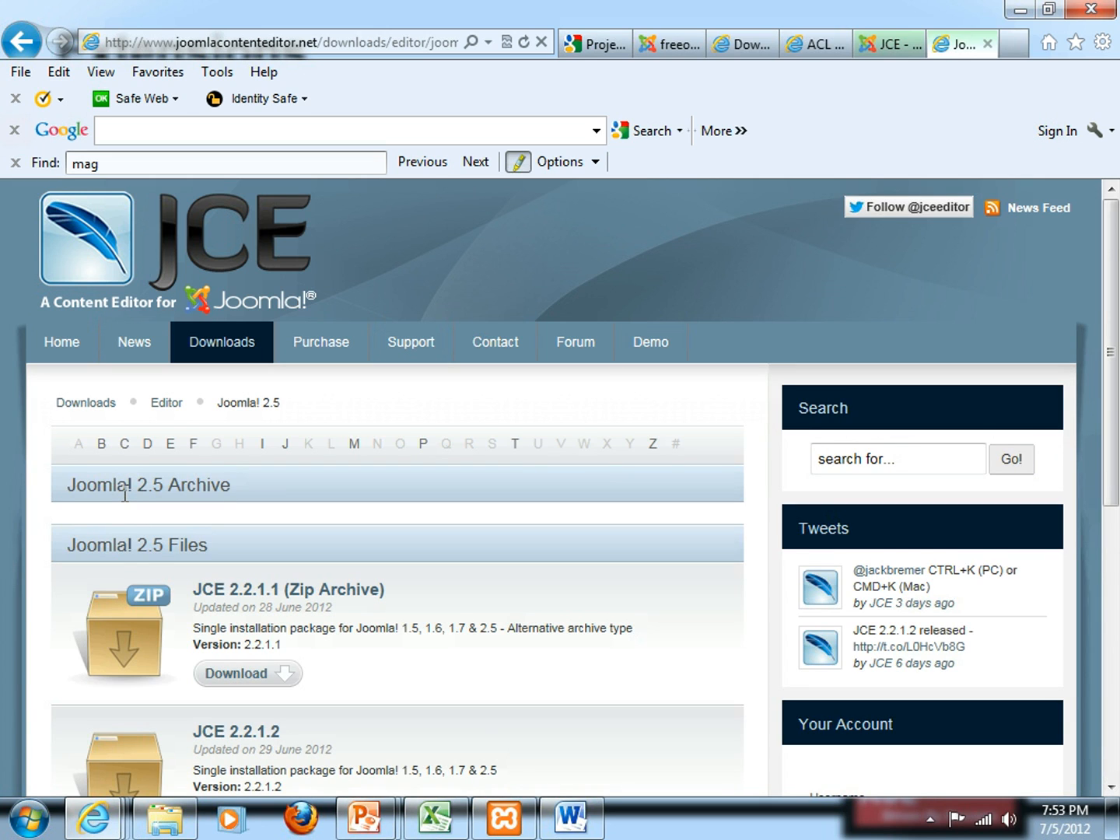
- Download the JCE 2.2.1.2 (Zip Archive) package, save com_jce_2212.zip and dismiss the download notification
{"action": "scroll", "coordinate": [126, 498], "scroll_direction": "down", "scroll_amount": 1}
{"action": "scroll", "coordinate": [128, 510], "scroll_direction": "down", "scroll_amount": 1}
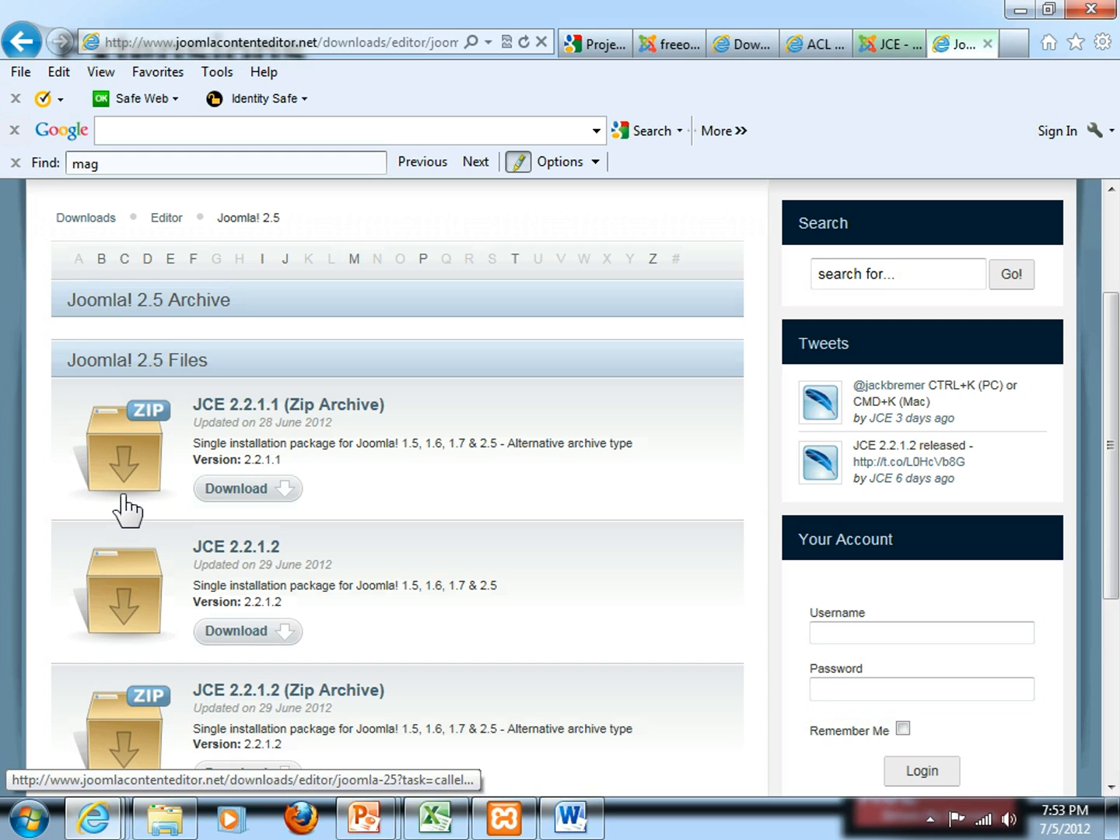
{"action": "scroll", "coordinate": [127, 510], "scroll_direction": "down", "scroll_amount": 1}
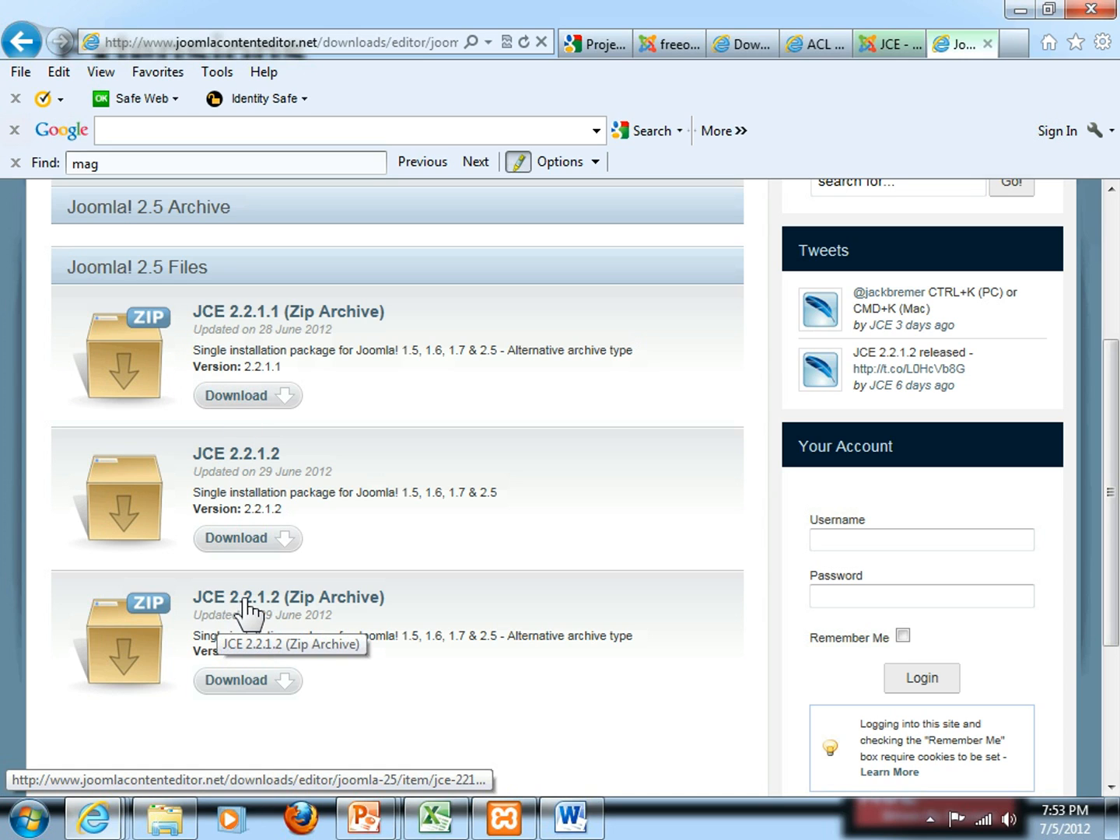
{"action": "scroll", "coordinate": [388, 626], "scroll_direction": "down", "scroll_amount": 2}
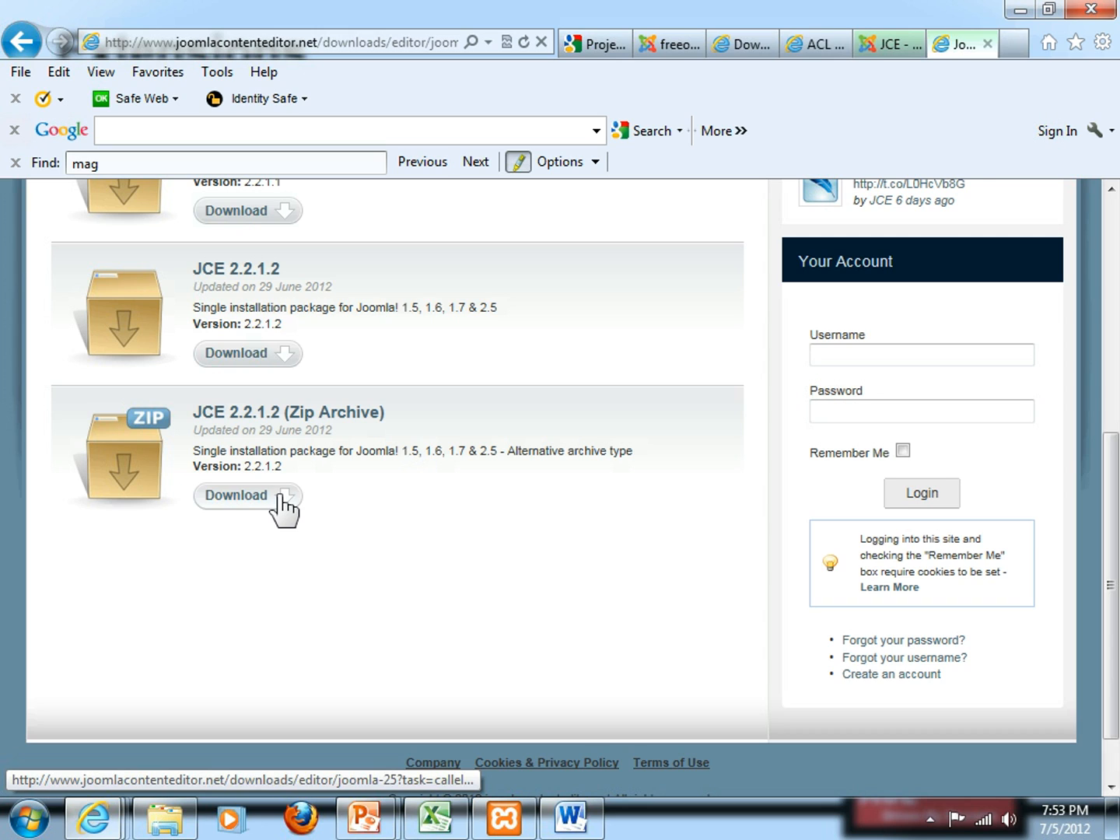
{"action": "scroll", "coordinate": [279, 496], "scroll_direction": "up", "scroll_amount": 1}
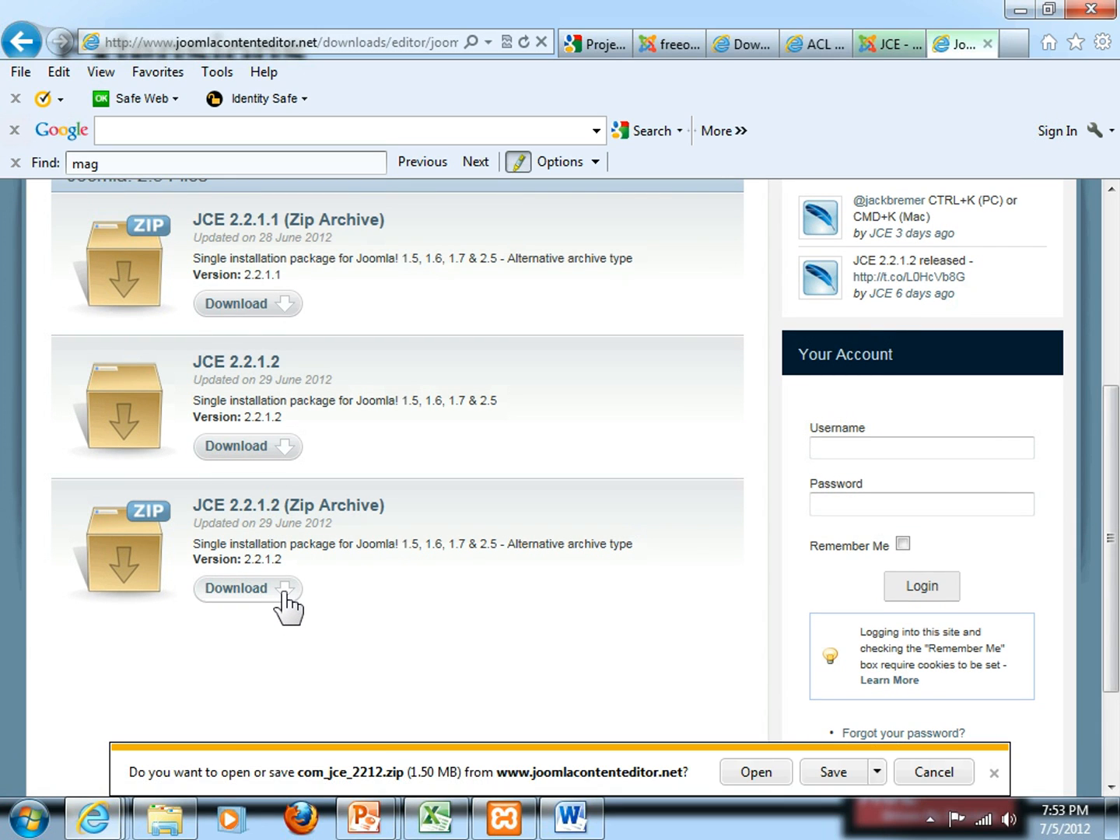
{"action": "left_click", "coordinate": [833, 773]}
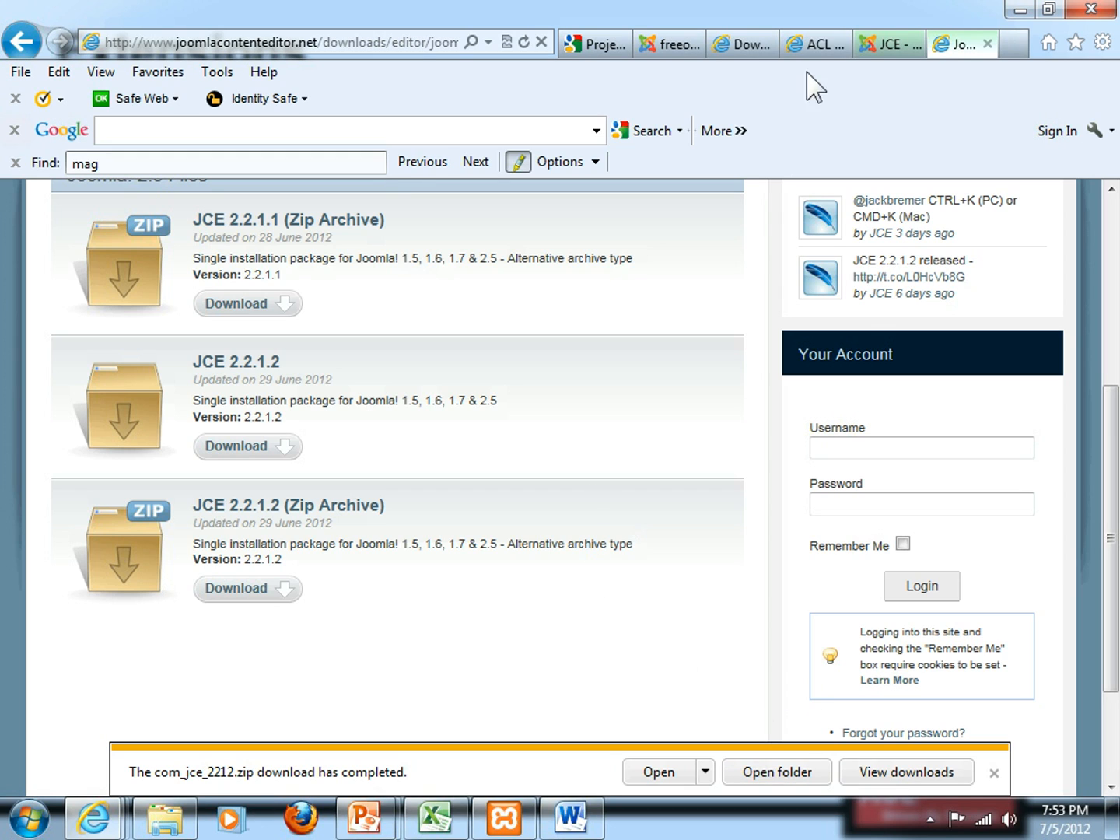
{"action": "left_click", "coordinate": [994, 773]}
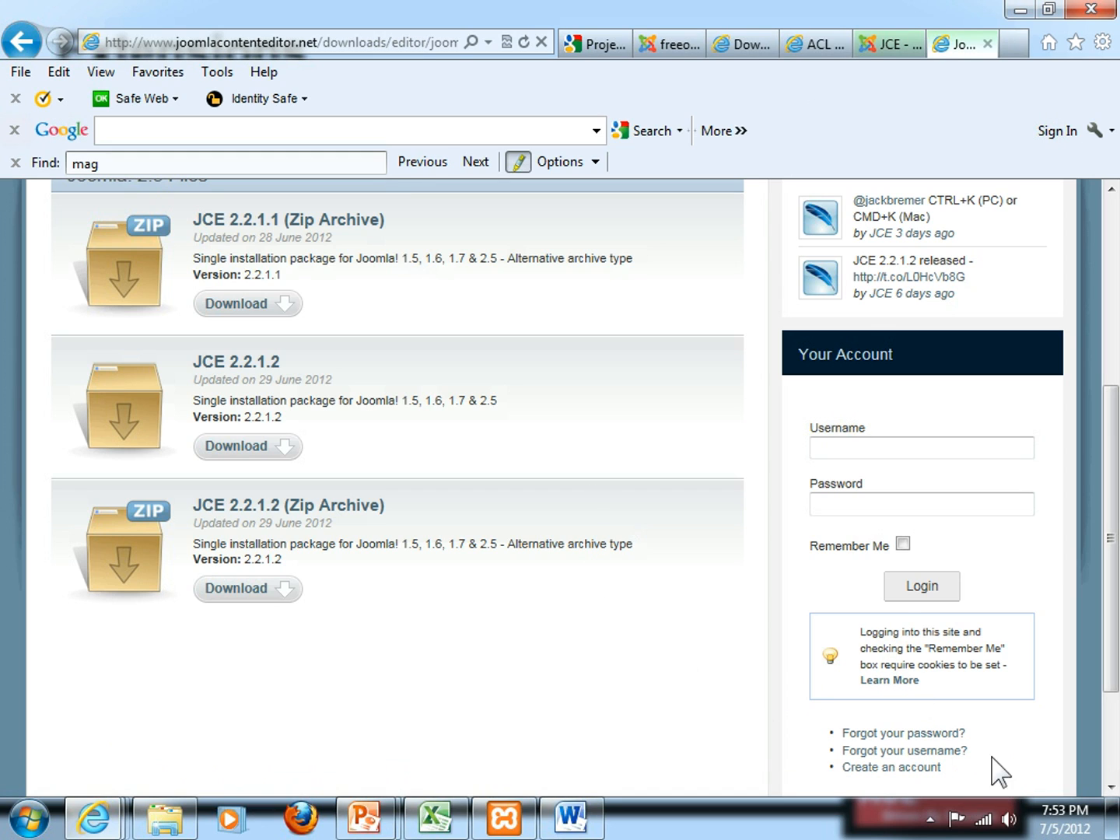
- Switch to Windows Explorer and locate com_jce_2212.zip in the Downloads folder
{"action": "mouse_move", "coordinate": [152, 821]}
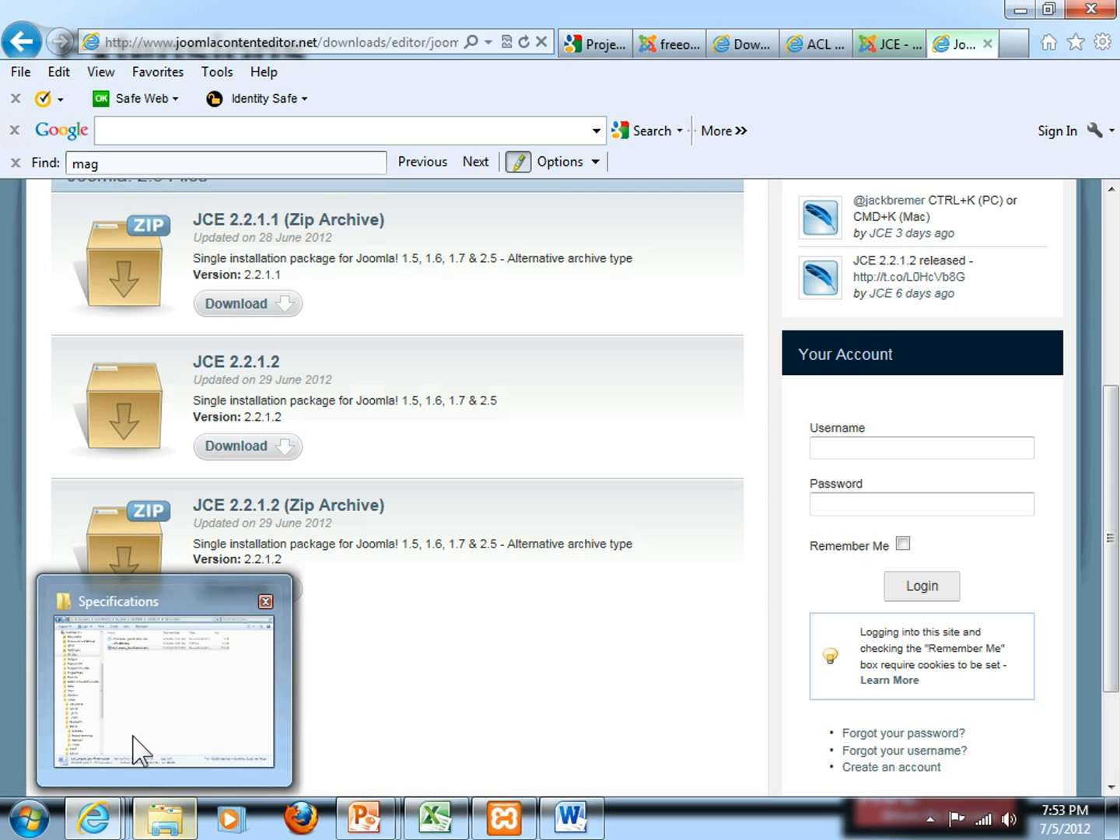
{"action": "left_click", "coordinate": [138, 757]}
{"action": "left_click_drag", "start_coordinate": [242, 424], "coordinate": [243, 237]}
{"action": "left_click", "coordinate": [94, 165]}
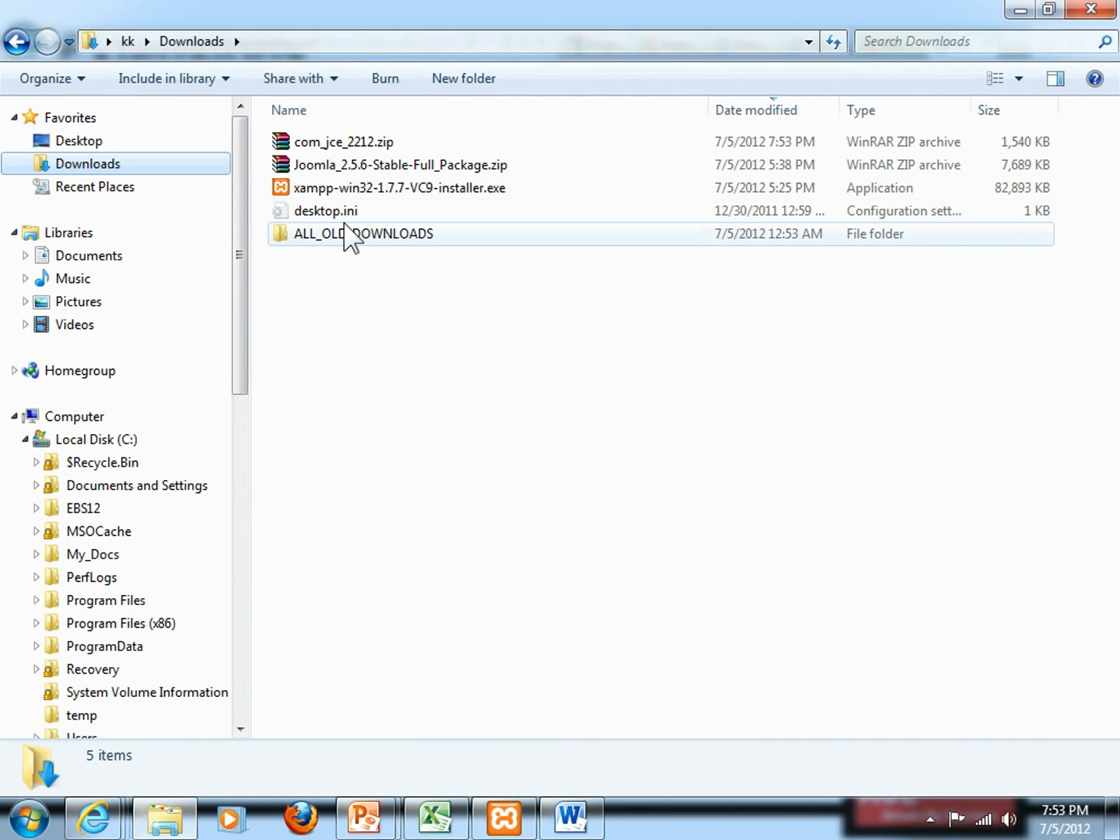
{"action": "left_click", "coordinate": [328, 144]}
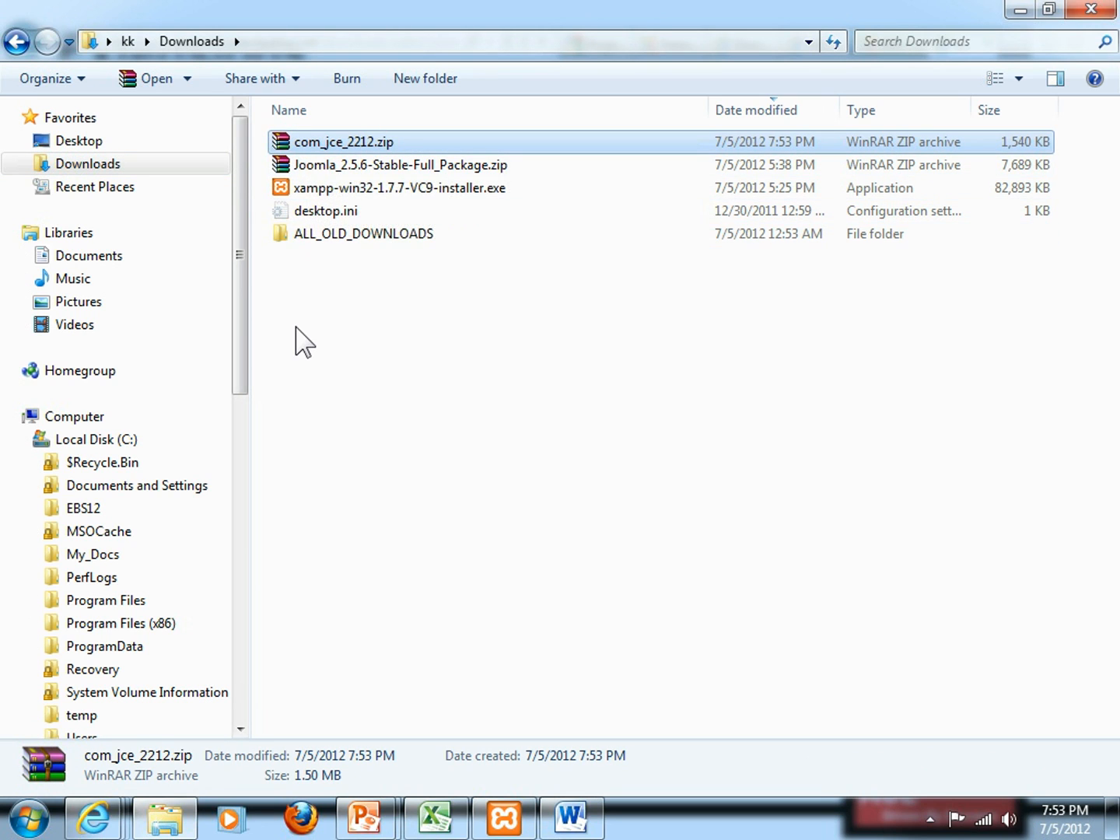
- Return to the Joomla administration in Internet Explorer and close the "Assembling a Team" article
{"action": "key", "text": "alt+Tab"}
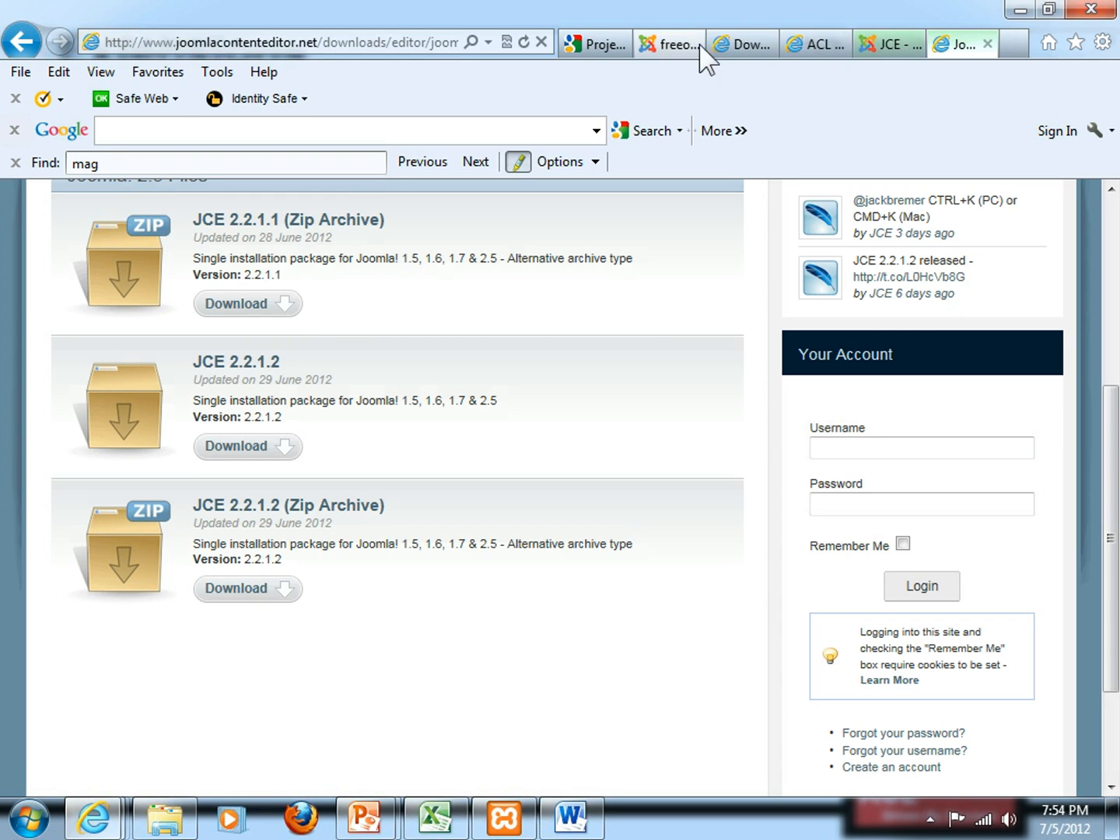
{"action": "left_click", "coordinate": [878, 48]}
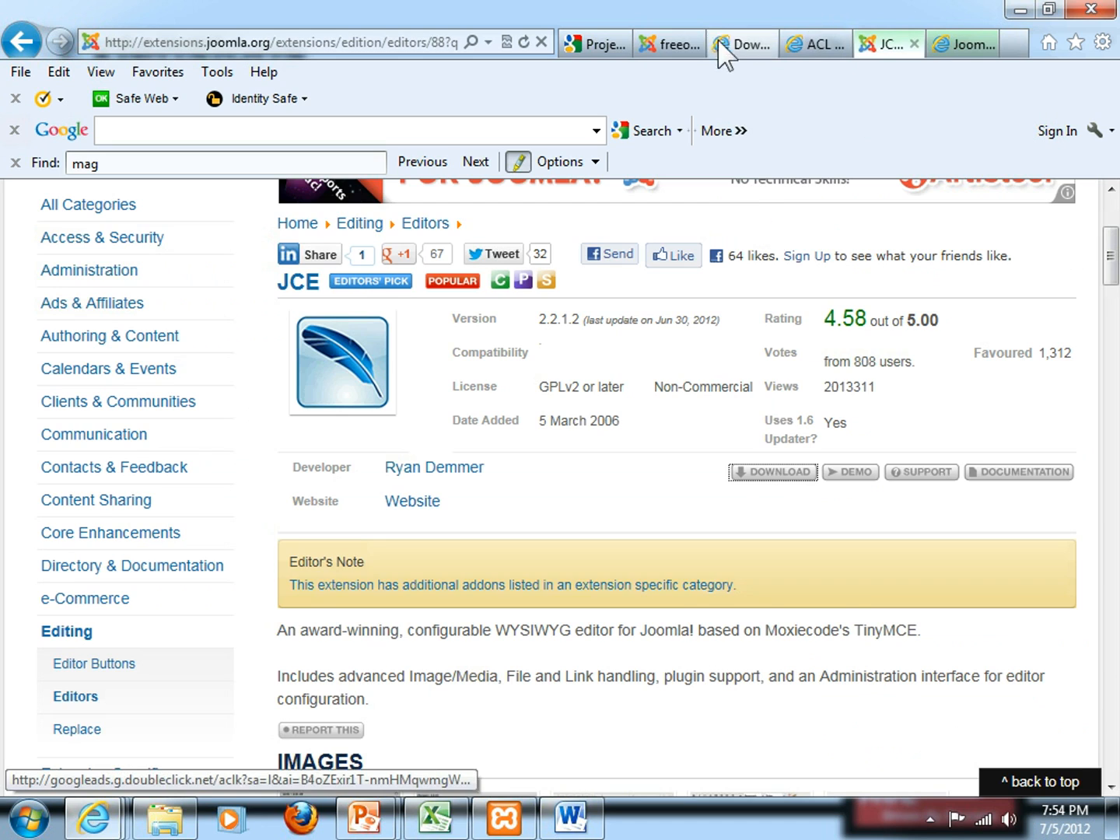
{"action": "left_click", "coordinate": [661, 52]}
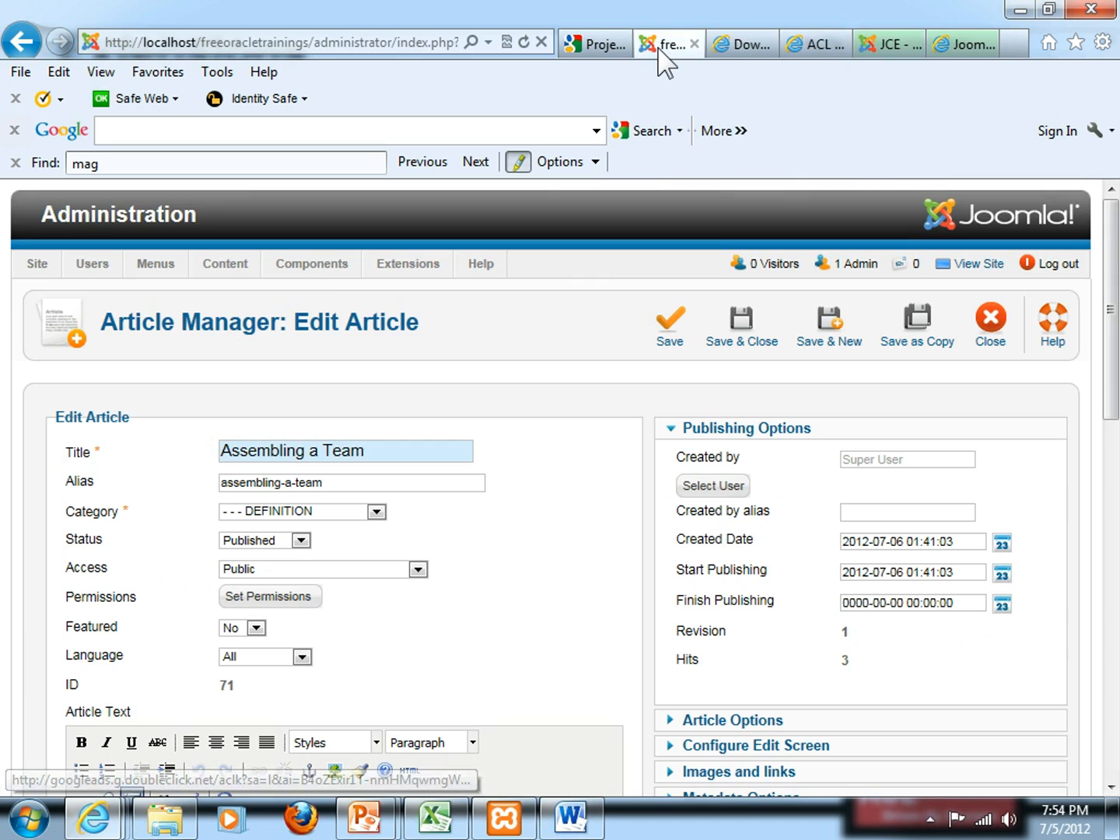
{"action": "left_click", "coordinate": [1002, 319]}
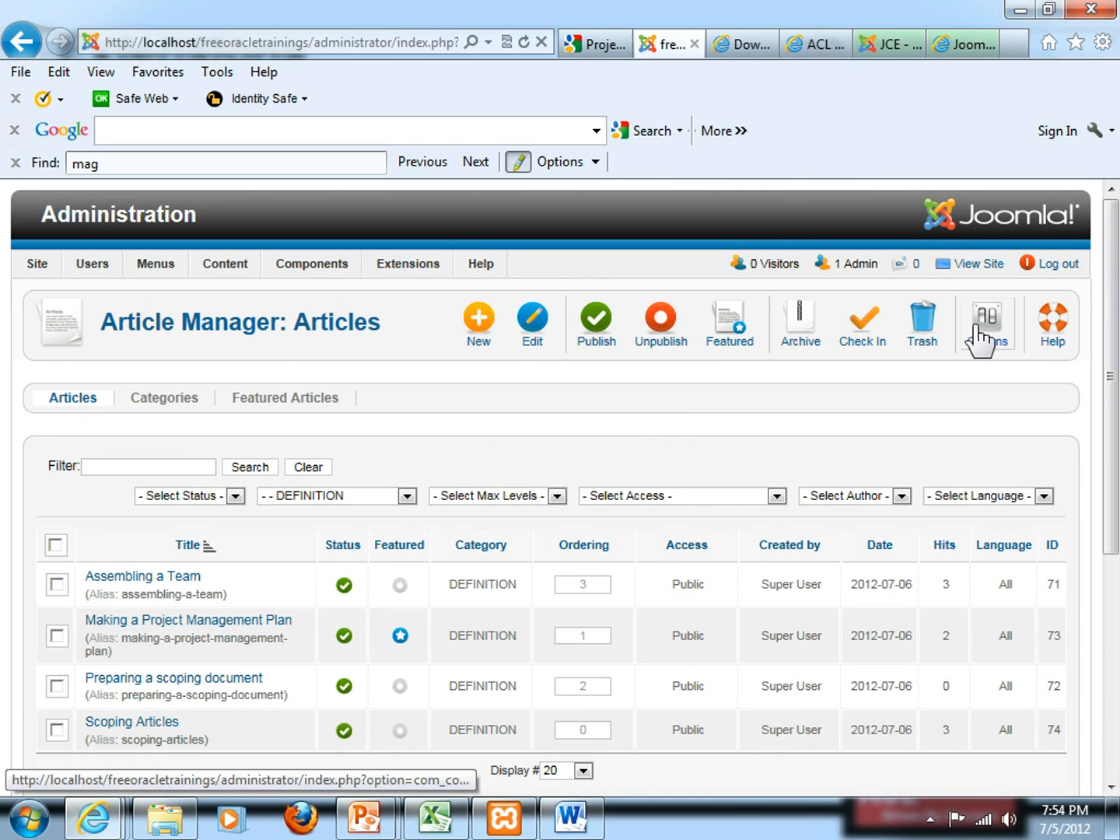
- Install the JCE editor through the Extension Manager by uploading com_jce_2212.zip from the Downloads folder, and review the installation report
{"action": "mouse_move", "coordinate": [410, 270]}
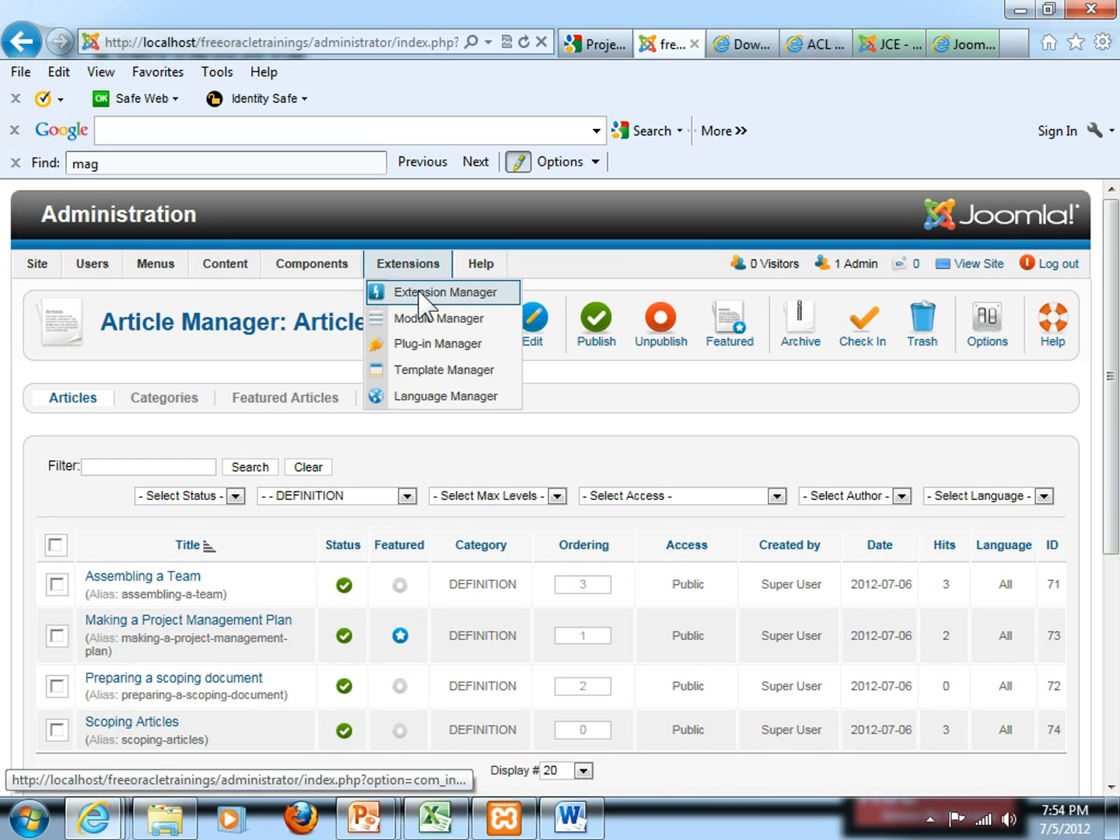
{"action": "left_click", "coordinate": [421, 295]}
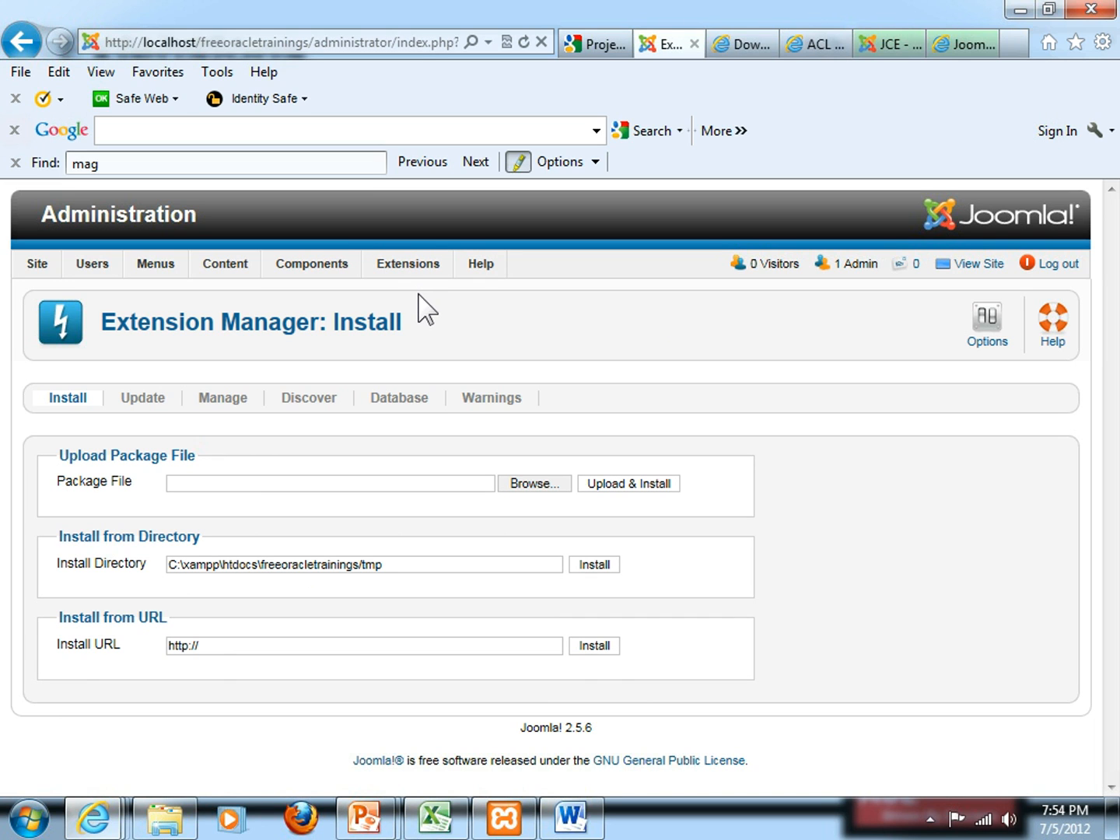
{"action": "left_click", "coordinate": [523, 490]}
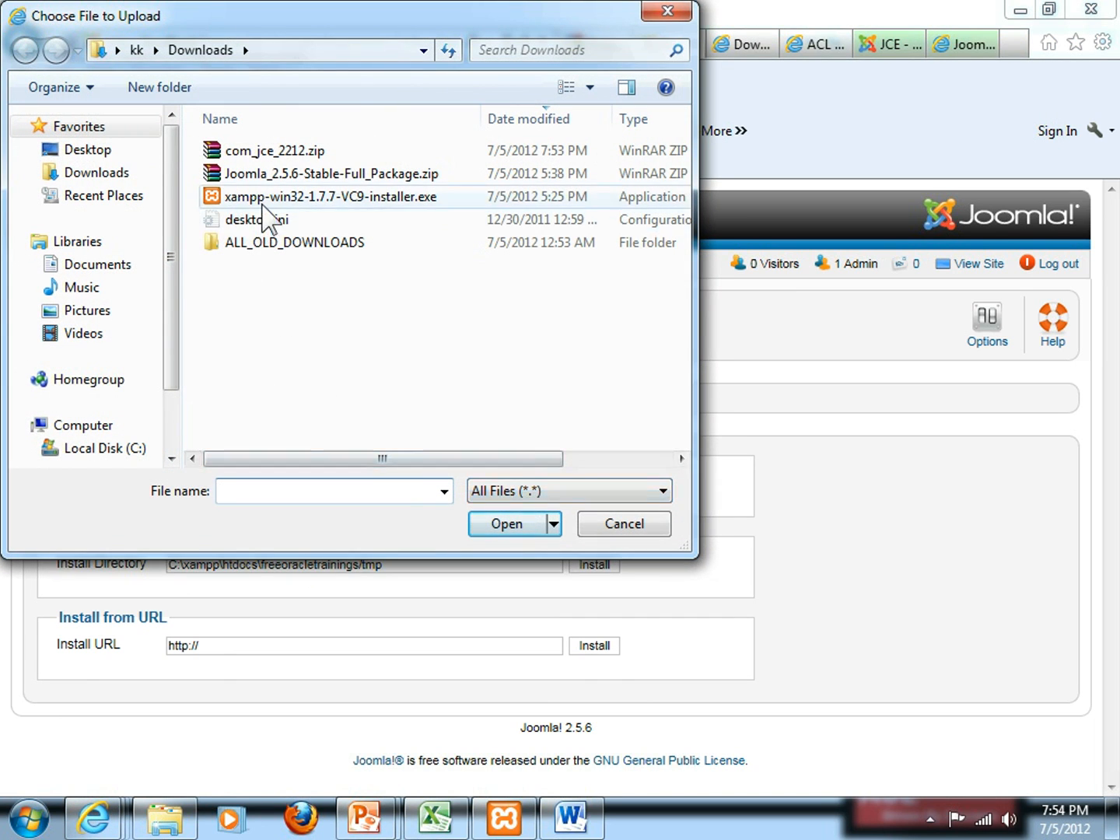
{"action": "left_click", "coordinate": [295, 155]}
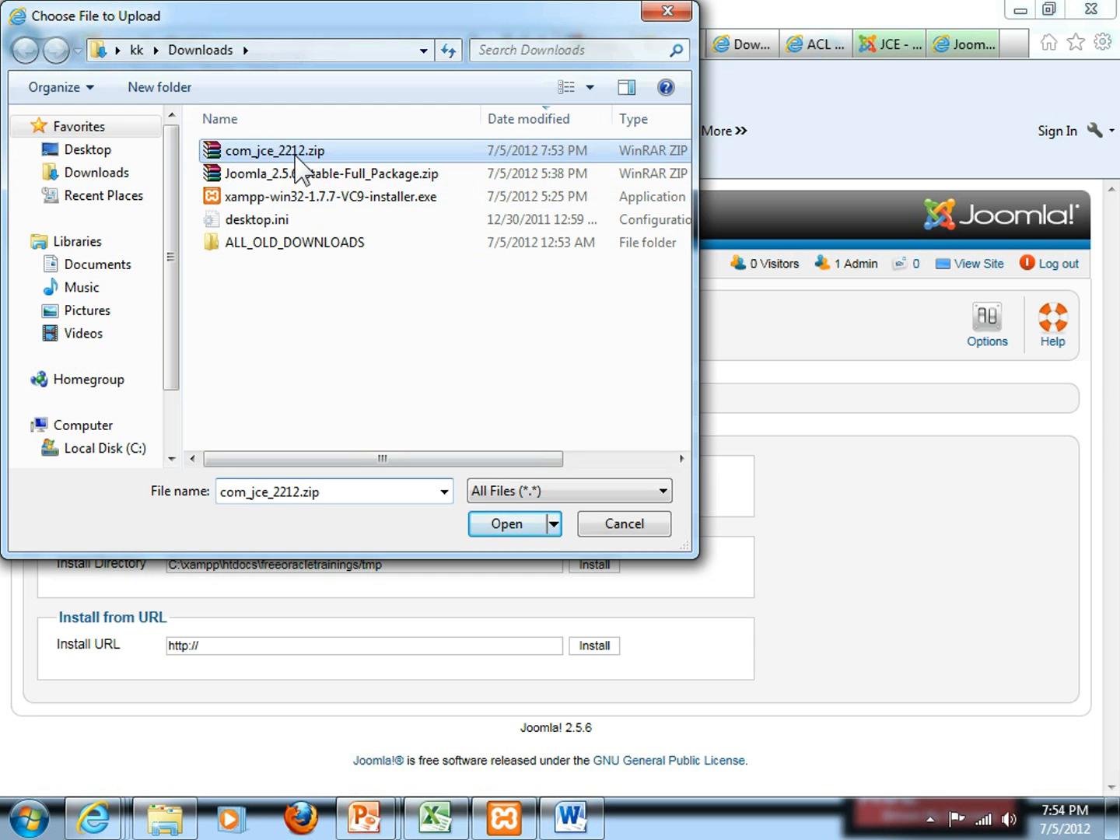
{"action": "left_click", "coordinate": [502, 534]}
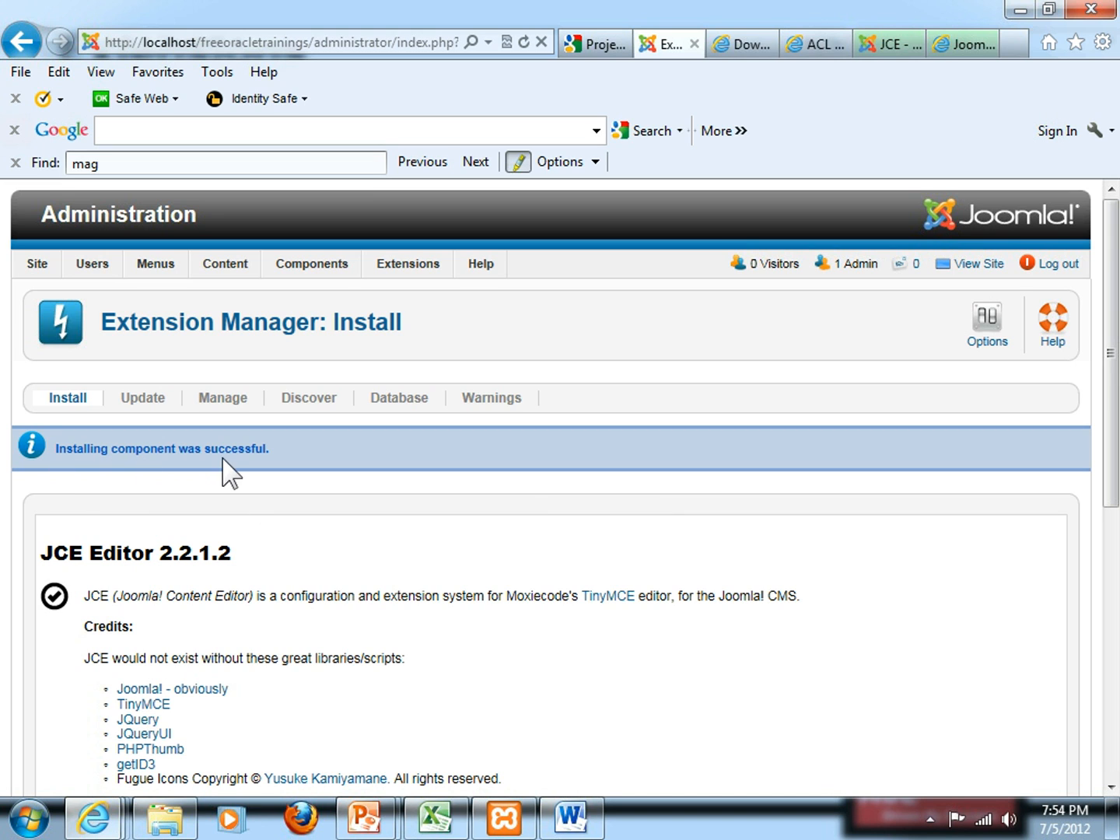
{"action": "scroll", "coordinate": [265, 528], "scroll_direction": "down", "scroll_amount": 3}
{"action": "scroll", "coordinate": [265, 528], "scroll_direction": "down", "scroll_amount": 1}
{"action": "scroll", "coordinate": [268, 529], "scroll_direction": "up", "scroll_amount": 4}
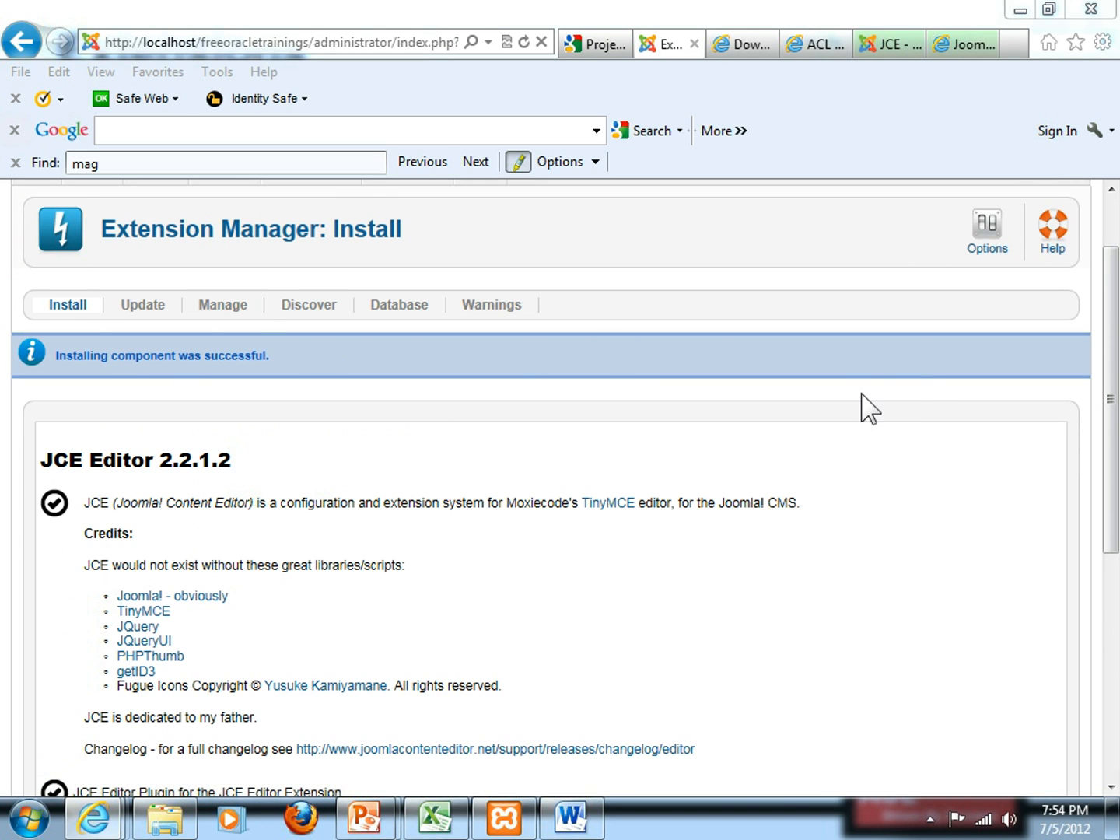
{"action": "left_click_drag", "start_coordinate": [1110, 368], "coordinate": [1091, 319]}
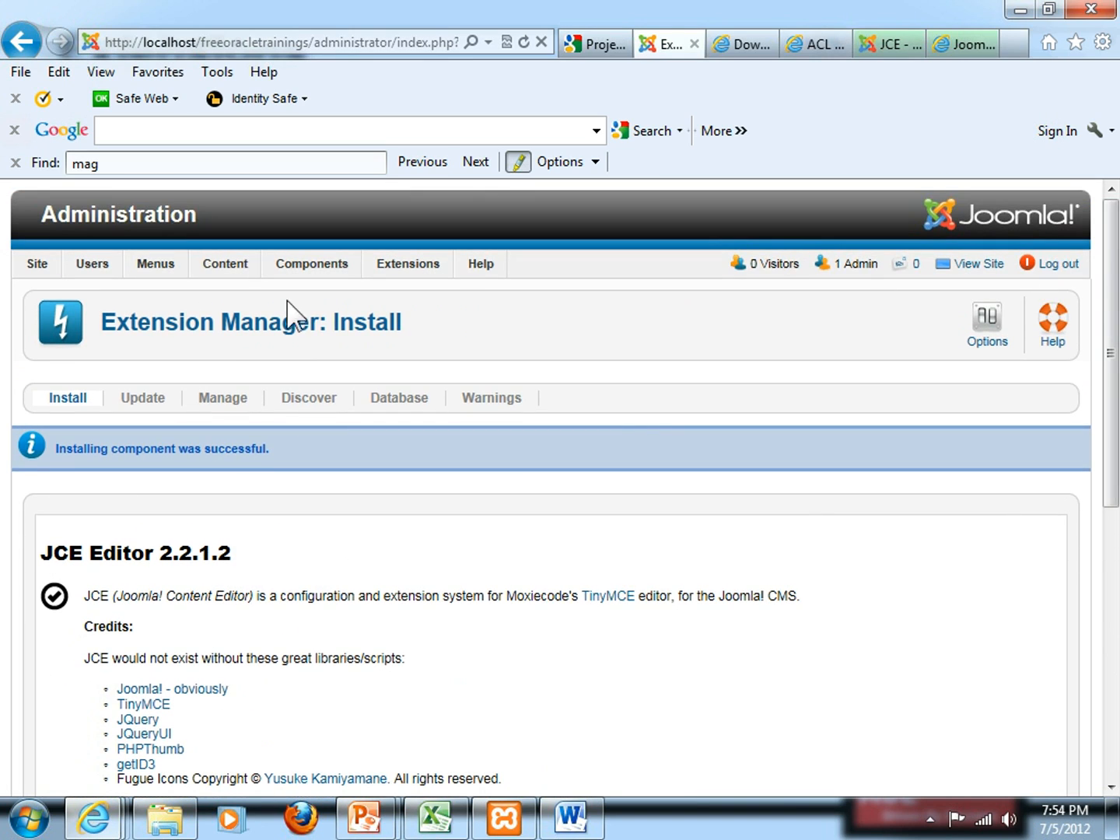
- Open the "Assembling a Team" article, check which text editor it uses, and close the article
{"action": "mouse_move", "coordinate": [283, 269]}
{"action": "mouse_move", "coordinate": [230, 269]}
{"action": "left_click", "coordinate": [243, 295]}
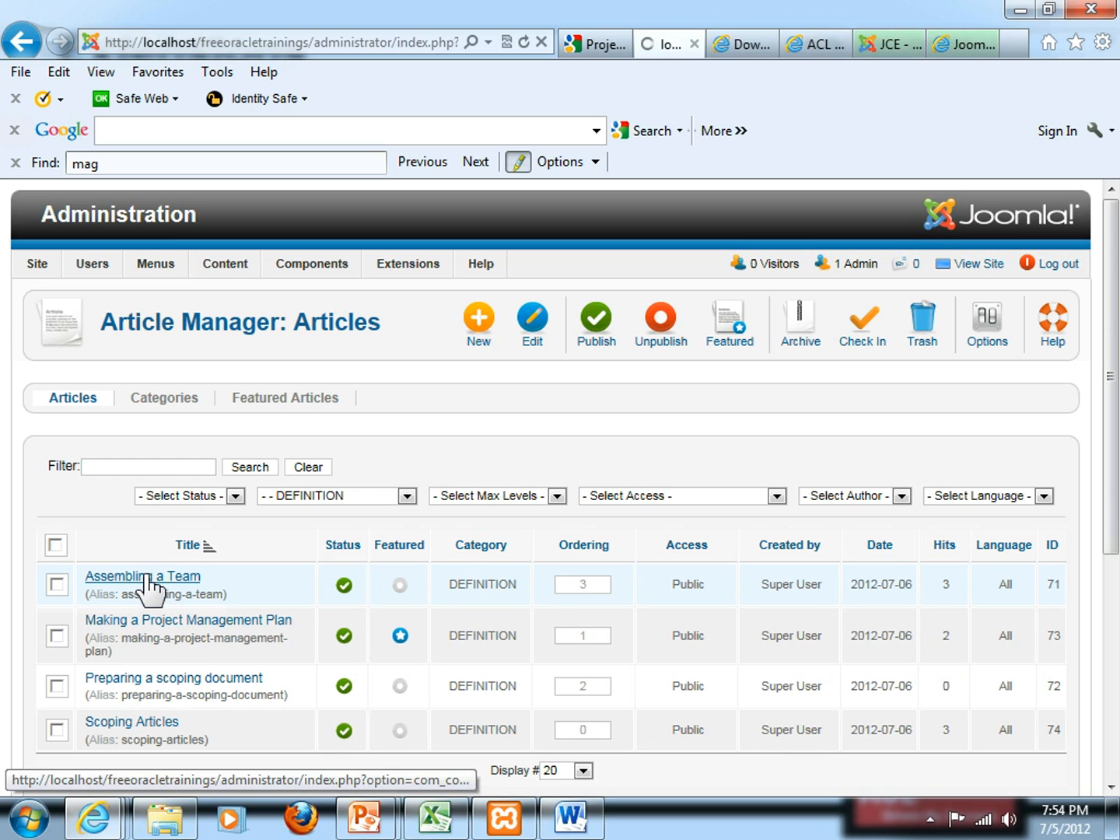
{"action": "left_click", "coordinate": [151, 589]}
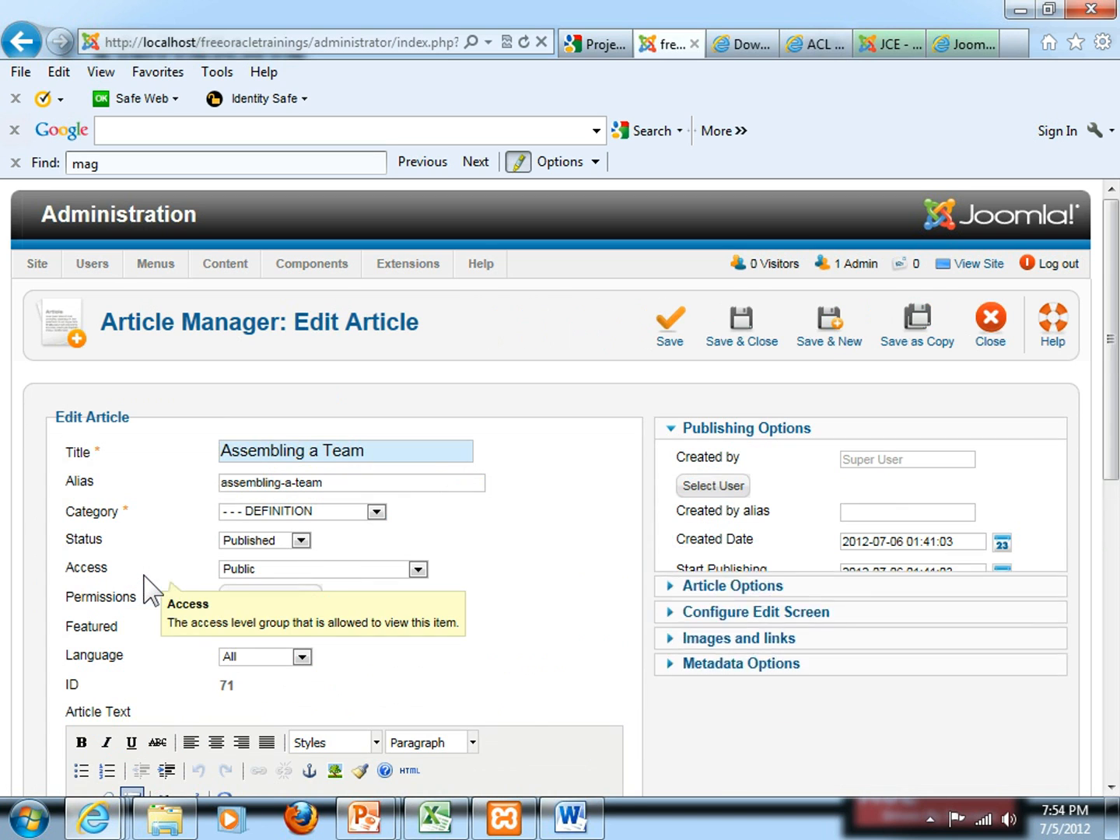
{"action": "scroll", "coordinate": [140, 579], "scroll_direction": "down", "scroll_amount": 2}
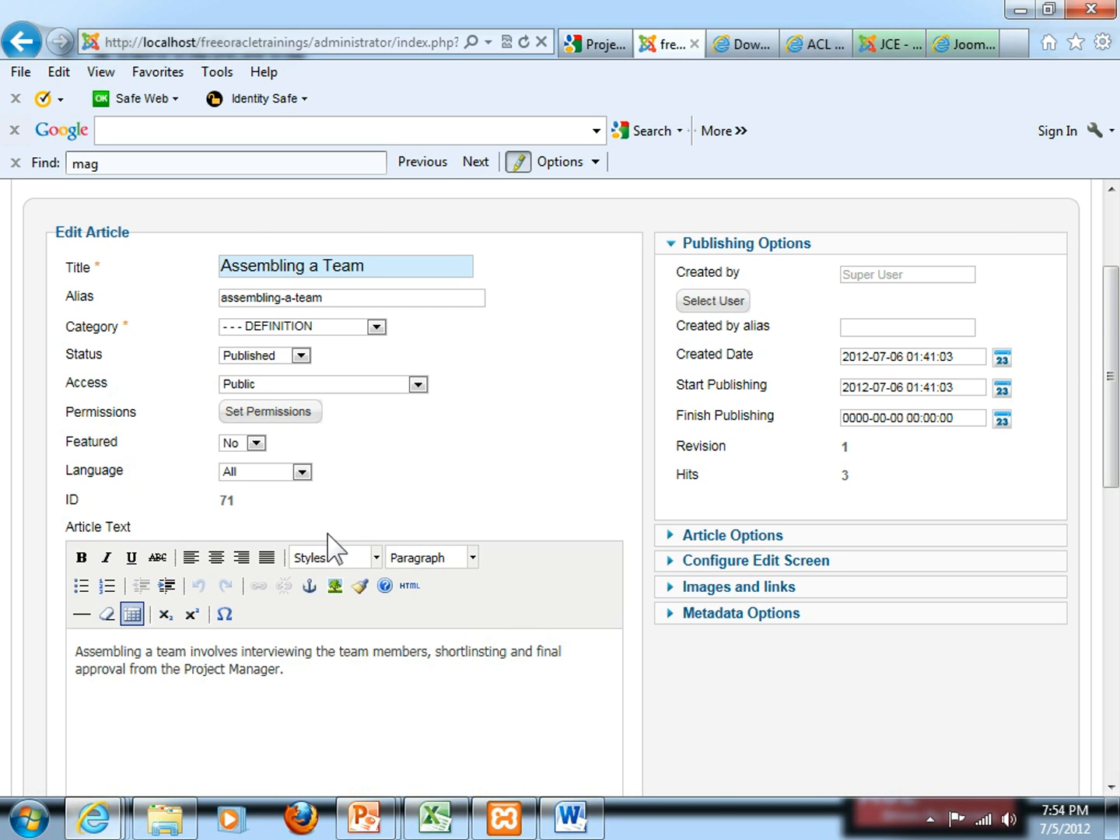
{"action": "scroll", "coordinate": [335, 544], "scroll_direction": "up", "scroll_amount": 3}
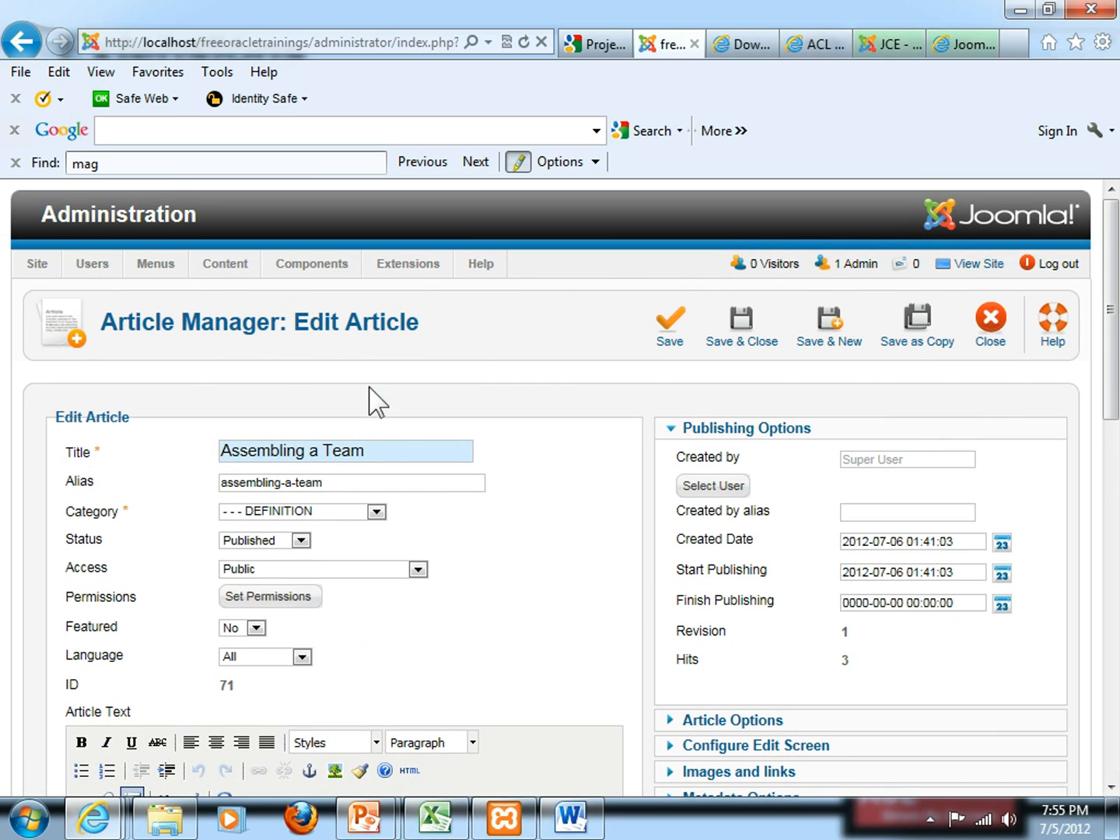
{"action": "left_click", "coordinate": [994, 333]}
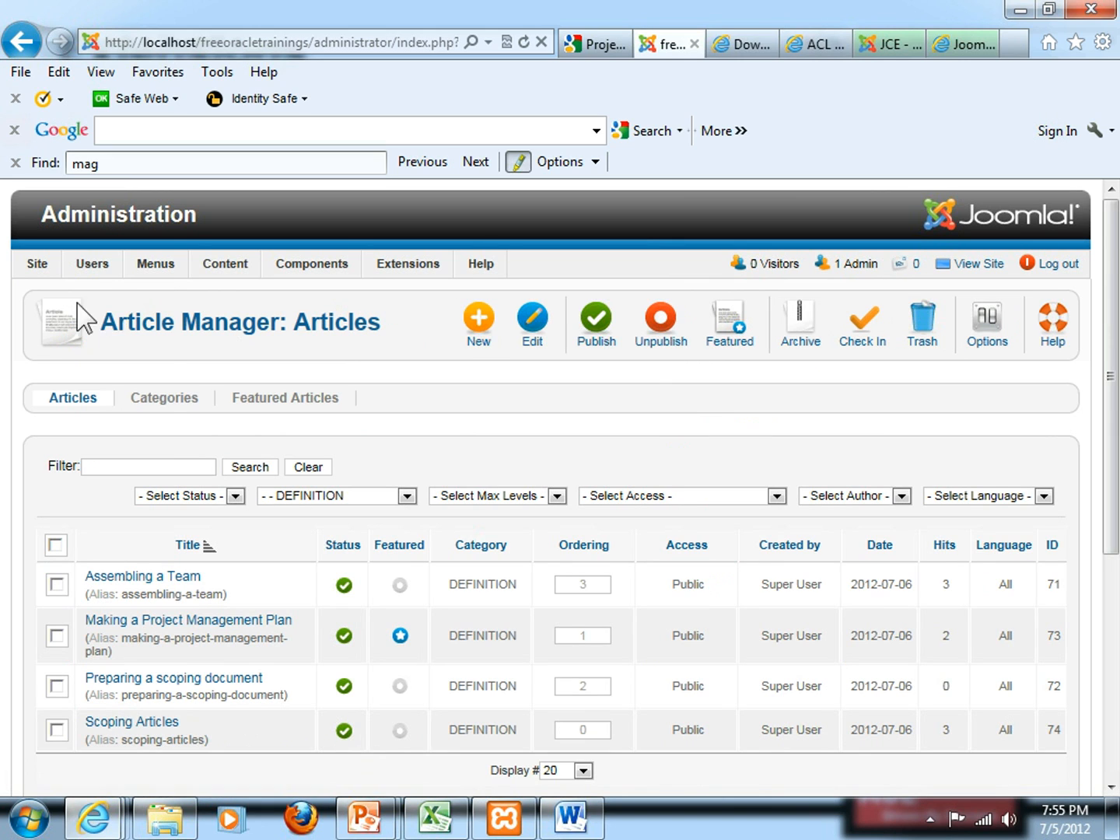
- Set the site's Default Editor to "Editor - JCE" in the Global Configuration, then save and close it
{"action": "mouse_move", "coordinate": [37, 269]}
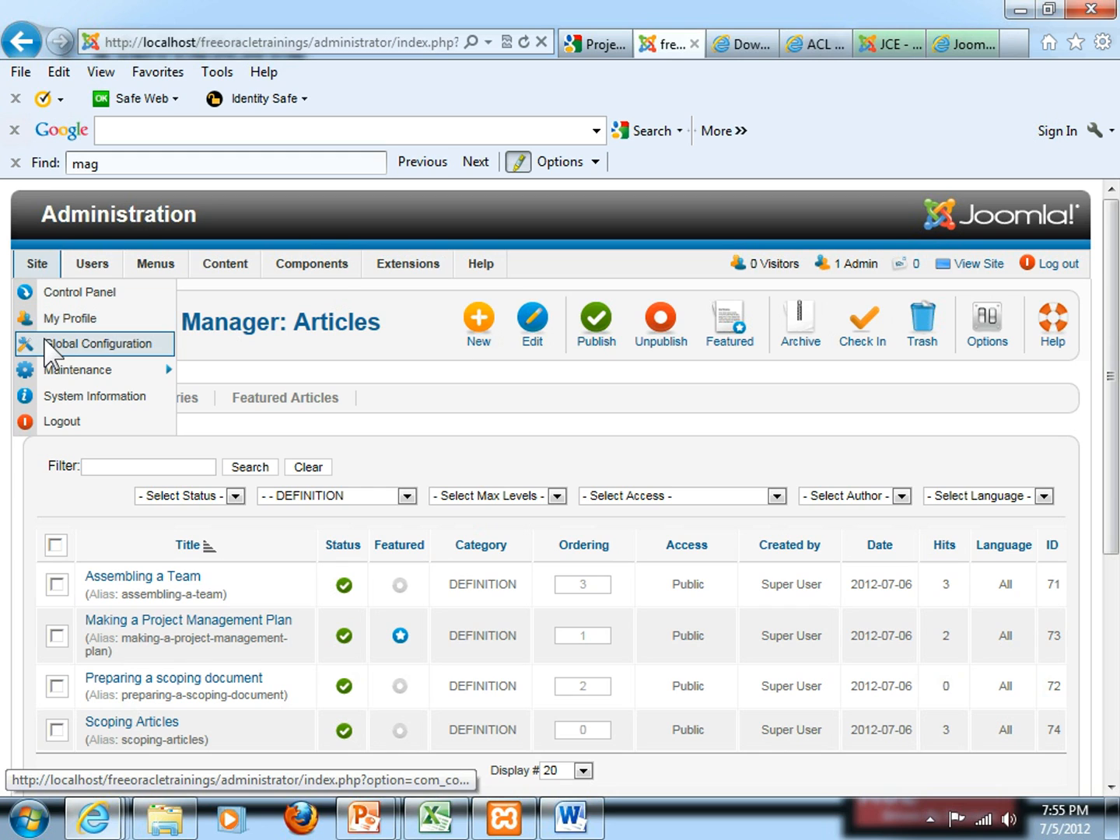
{"action": "left_click", "coordinate": [77, 348]}
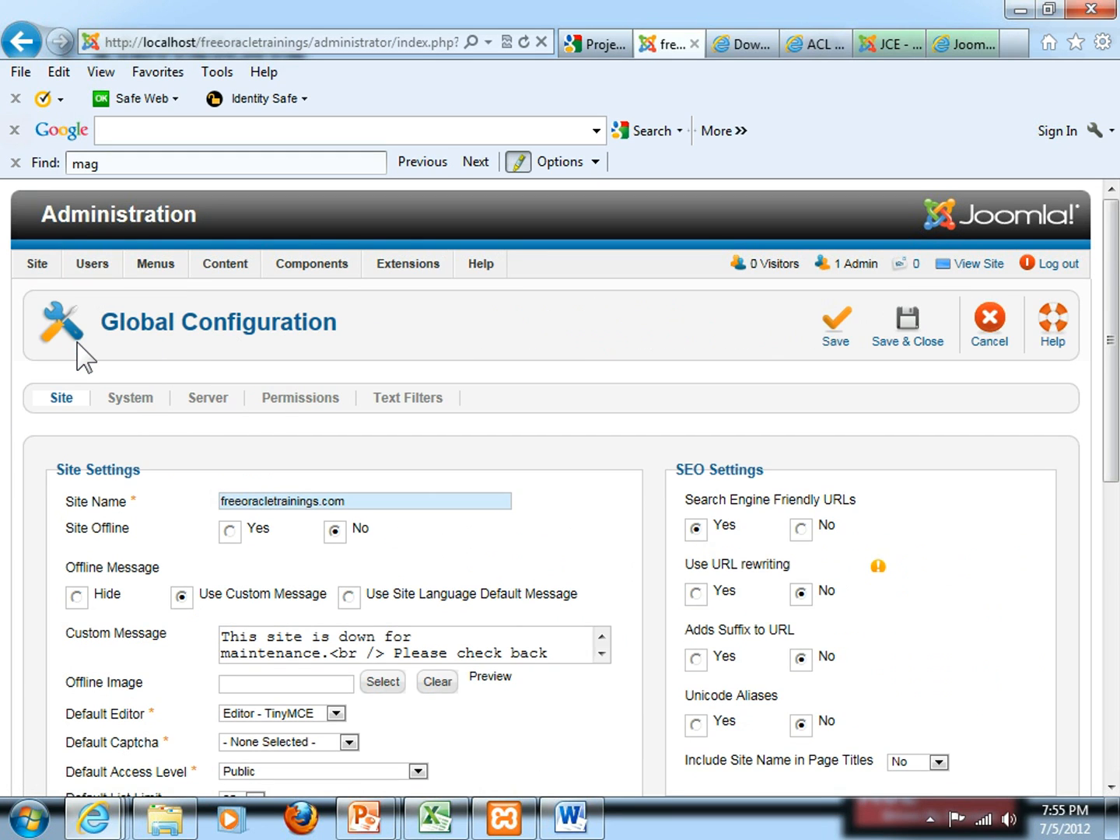
{"action": "scroll", "coordinate": [82, 357], "scroll_direction": "down", "scroll_amount": 3}
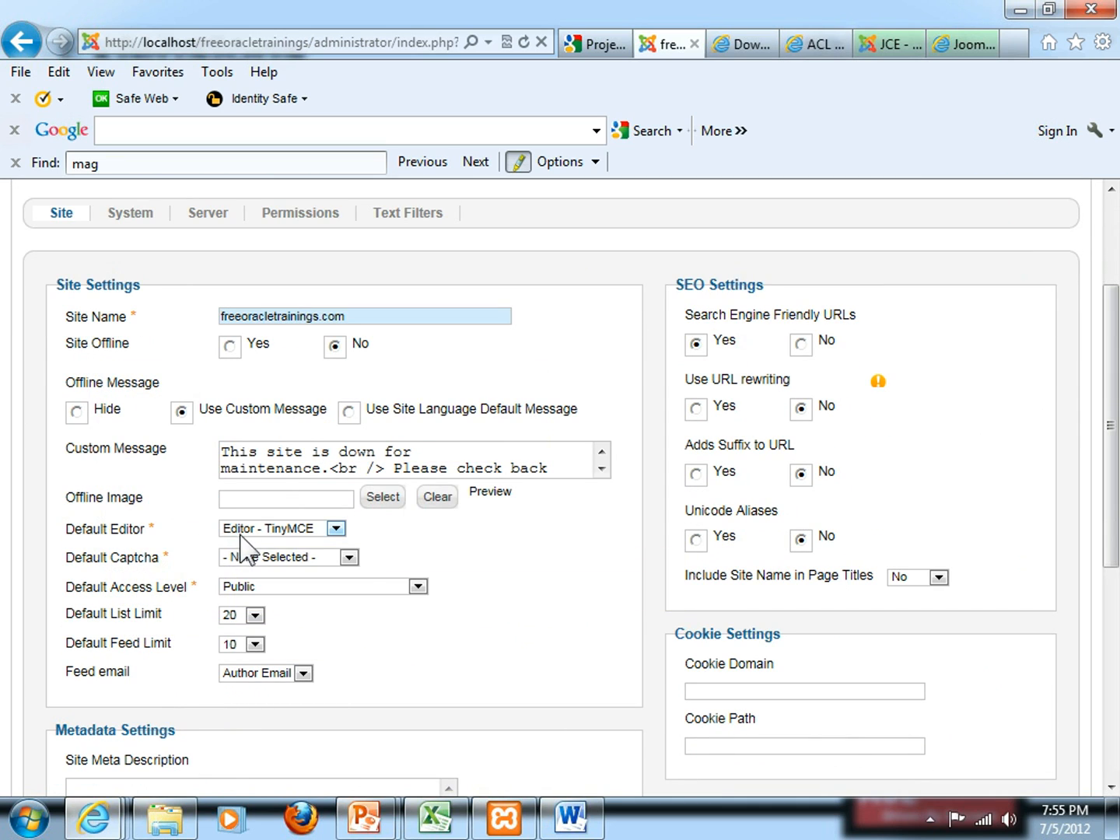
{"action": "left_click", "coordinate": [336, 530]}
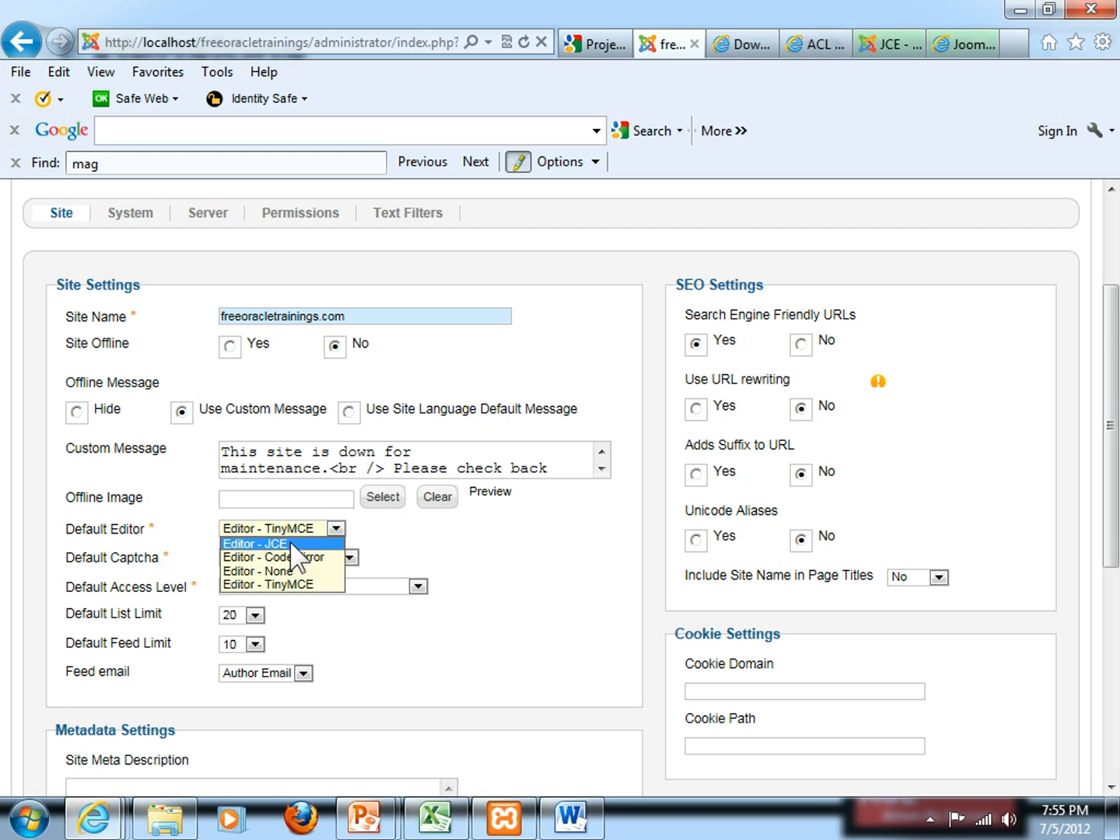
{"action": "key", "text": "super+plus"}
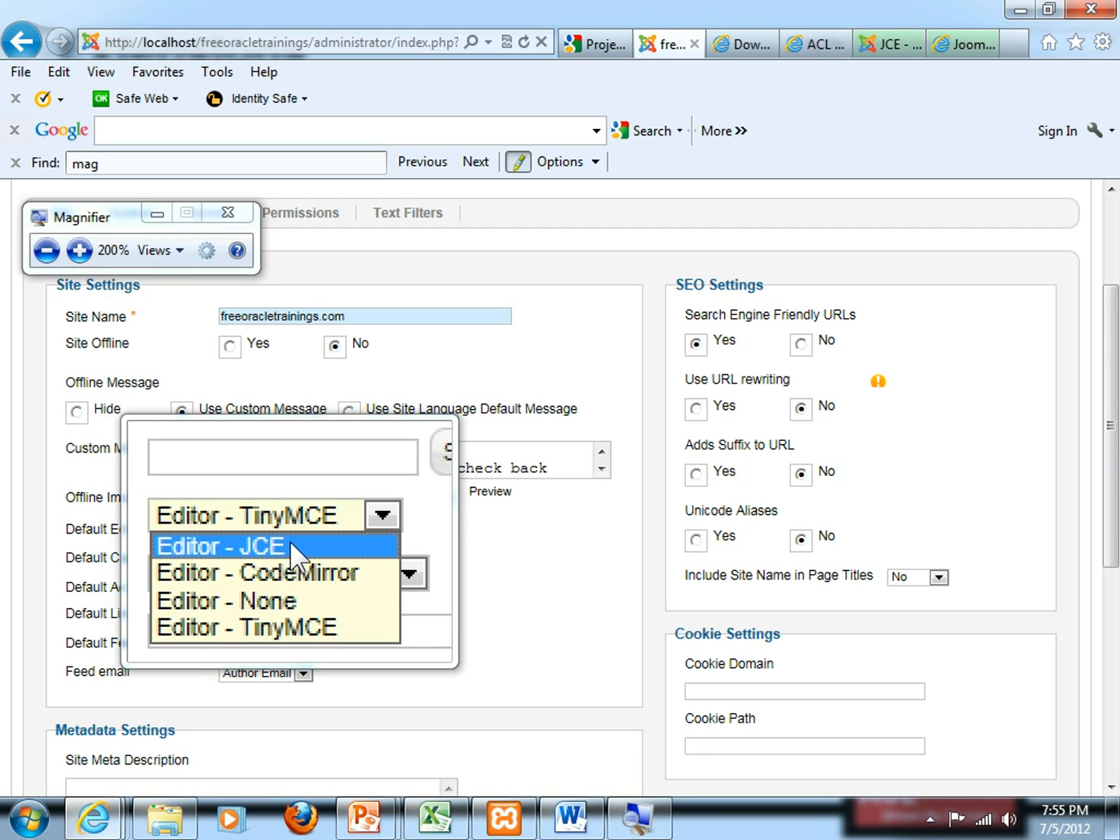
{"action": "left_click", "coordinate": [289, 544]}
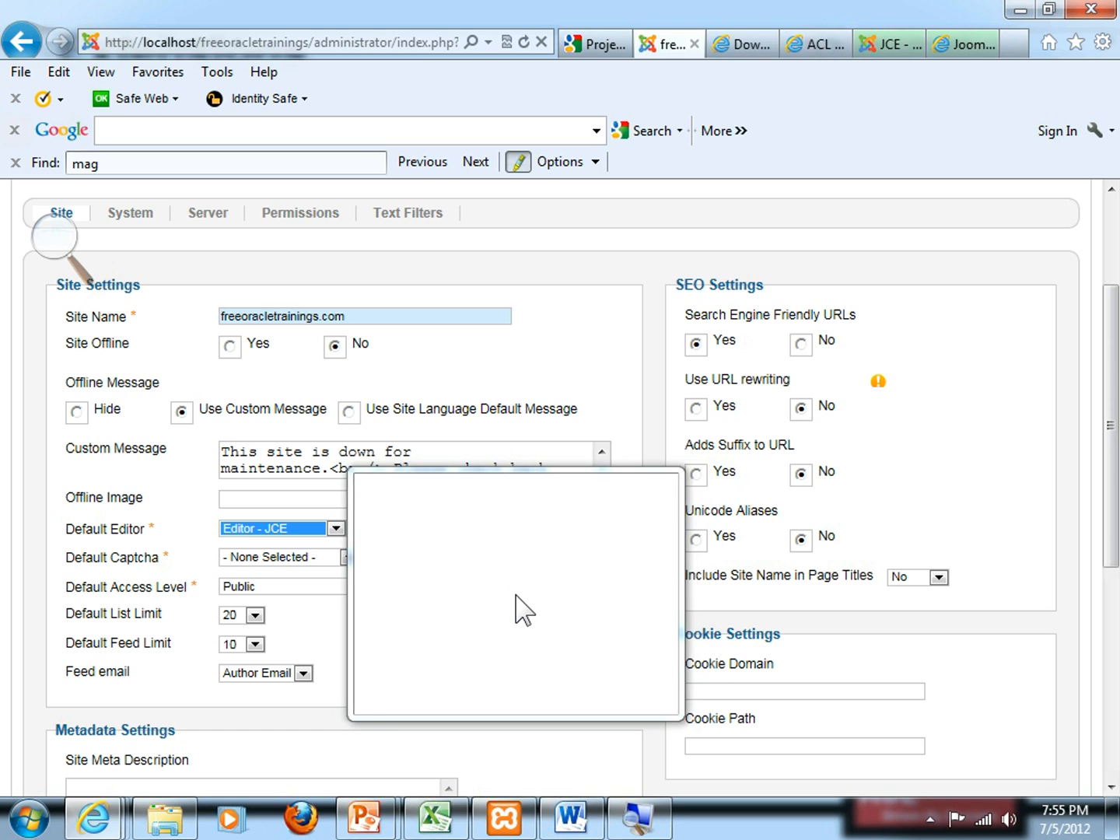
{"action": "key", "text": "super+Escape"}
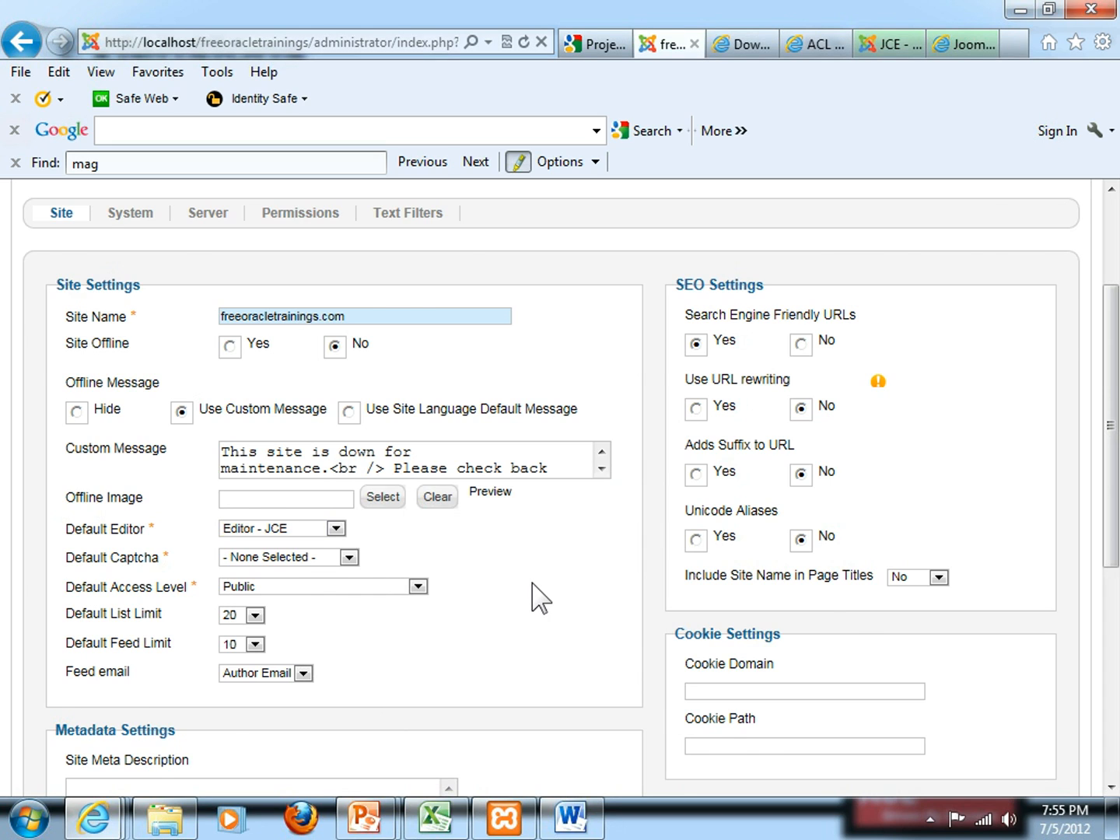
{"action": "scroll", "coordinate": [537, 597], "scroll_direction": "up", "scroll_amount": 2}
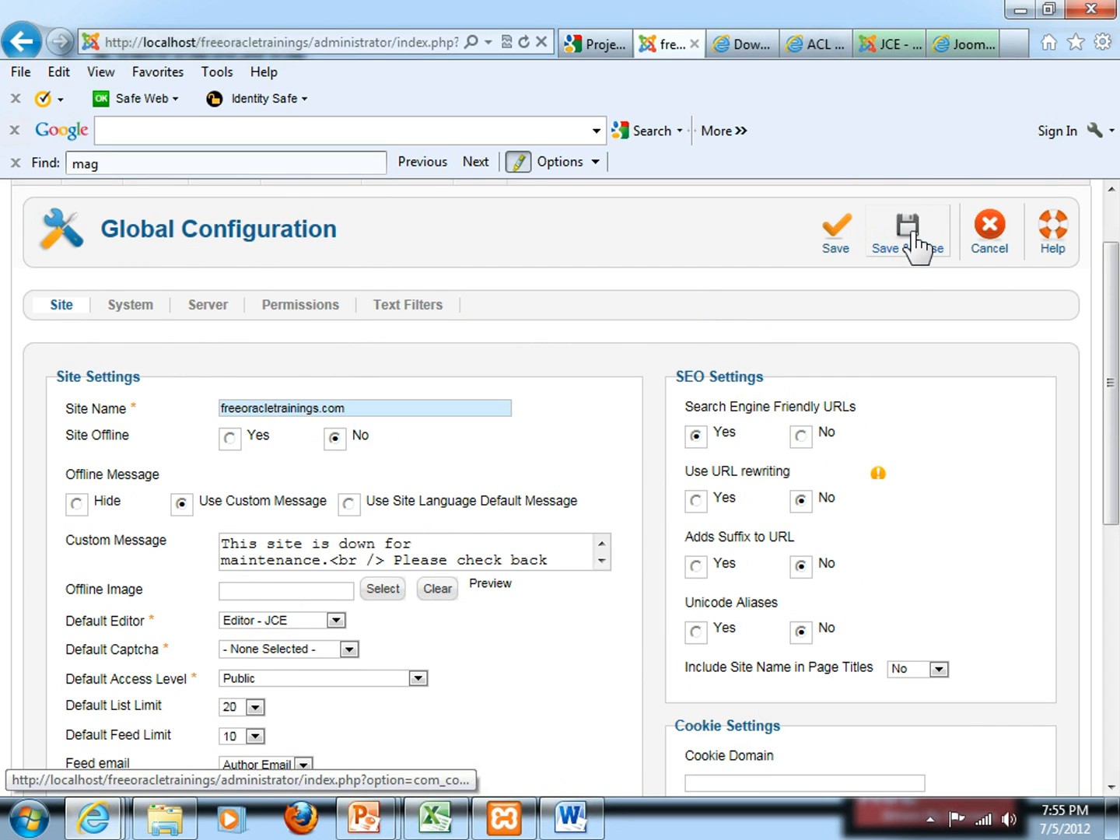
{"action": "scroll", "coordinate": [918, 247], "scroll_direction": "up", "scroll_amount": 2}
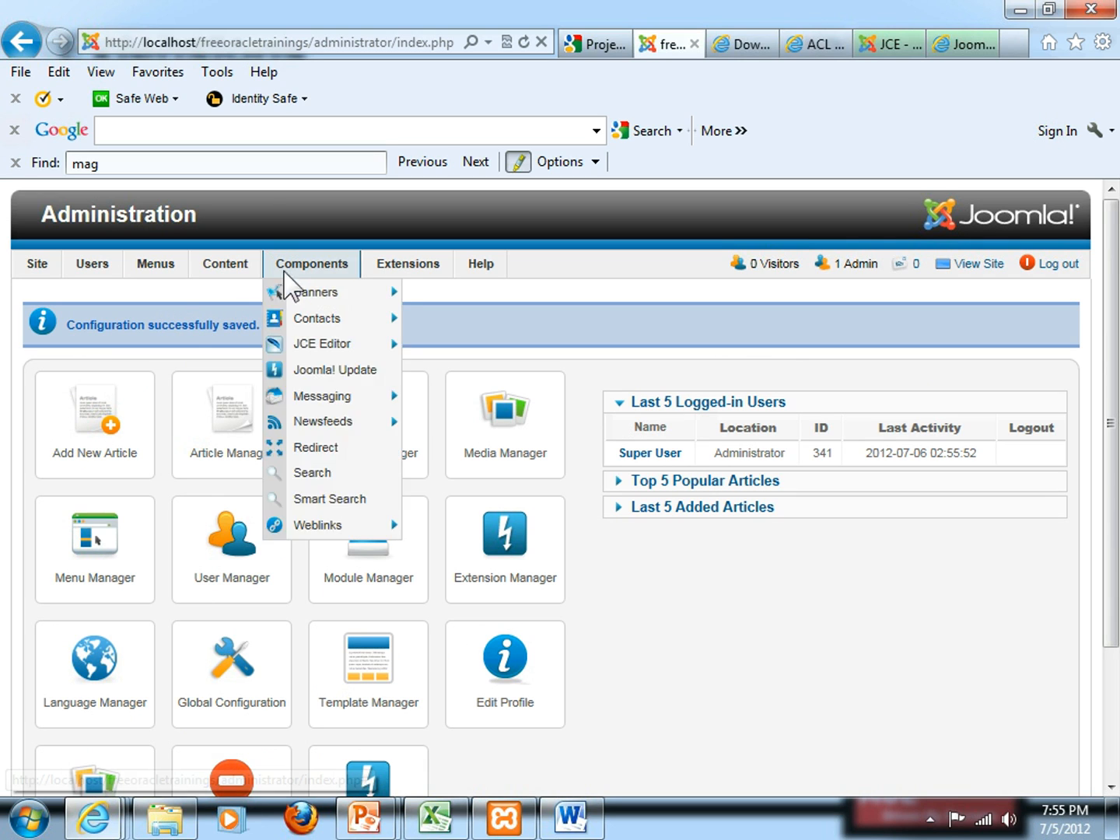
- Reopen the "Assembling a Team" article from the Article Manager and bring its JCE text editor into view
{"action": "mouse_move", "coordinate": [226, 280]}
{"action": "left_click", "coordinate": [225, 292]}
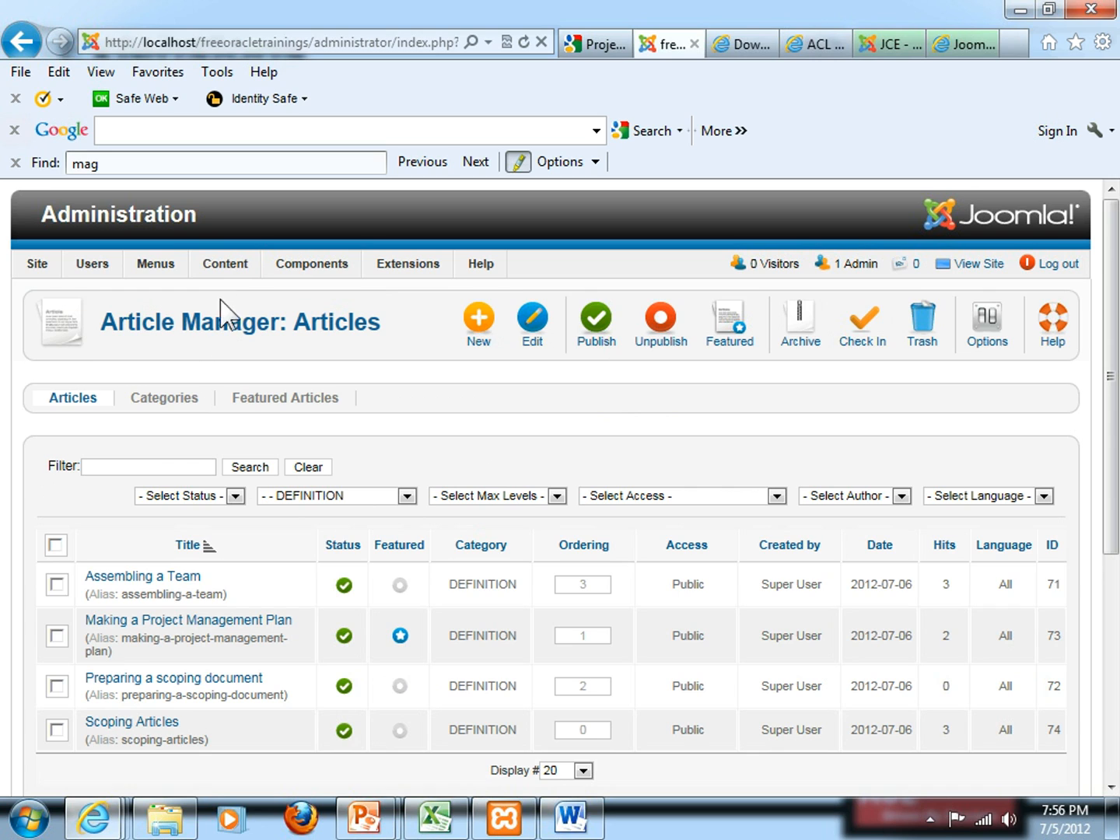
{"action": "left_click", "coordinate": [131, 577]}
{"action": "scroll", "coordinate": [129, 583], "scroll_direction": "down", "scroll_amount": 3}
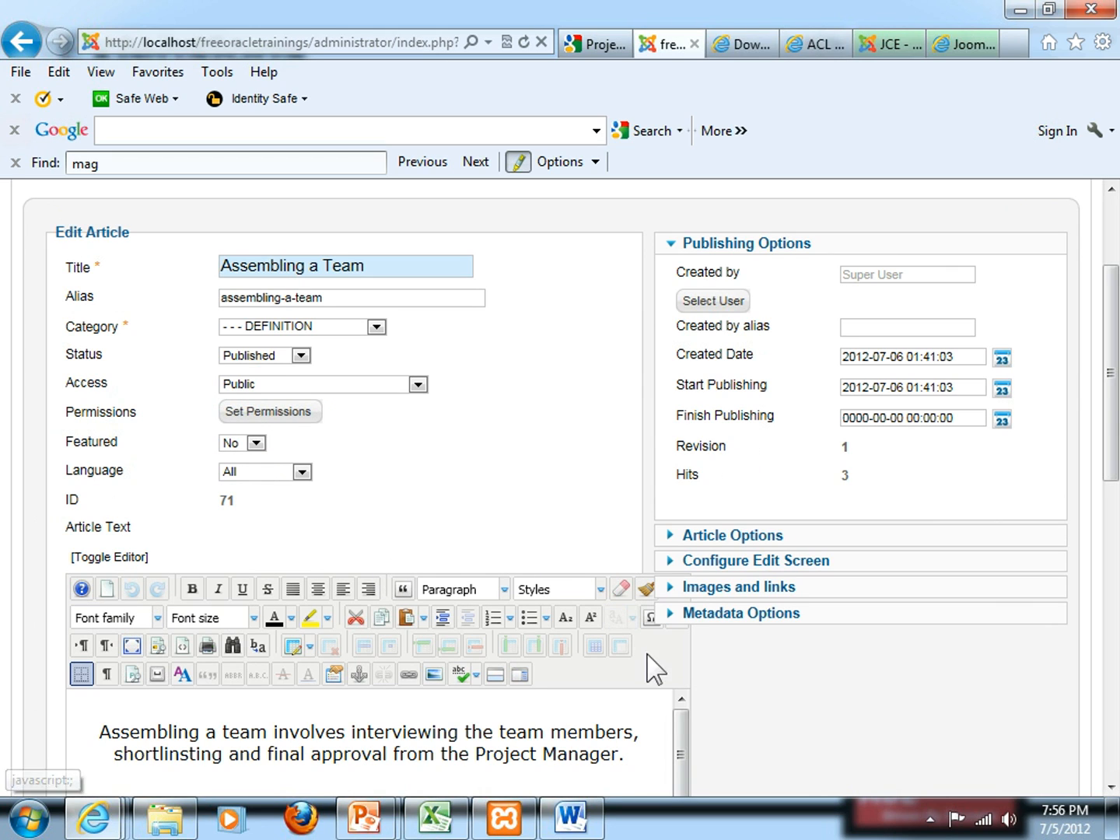
{"action": "scroll", "coordinate": [217, 689], "scroll_direction": "down", "scroll_amount": 2}
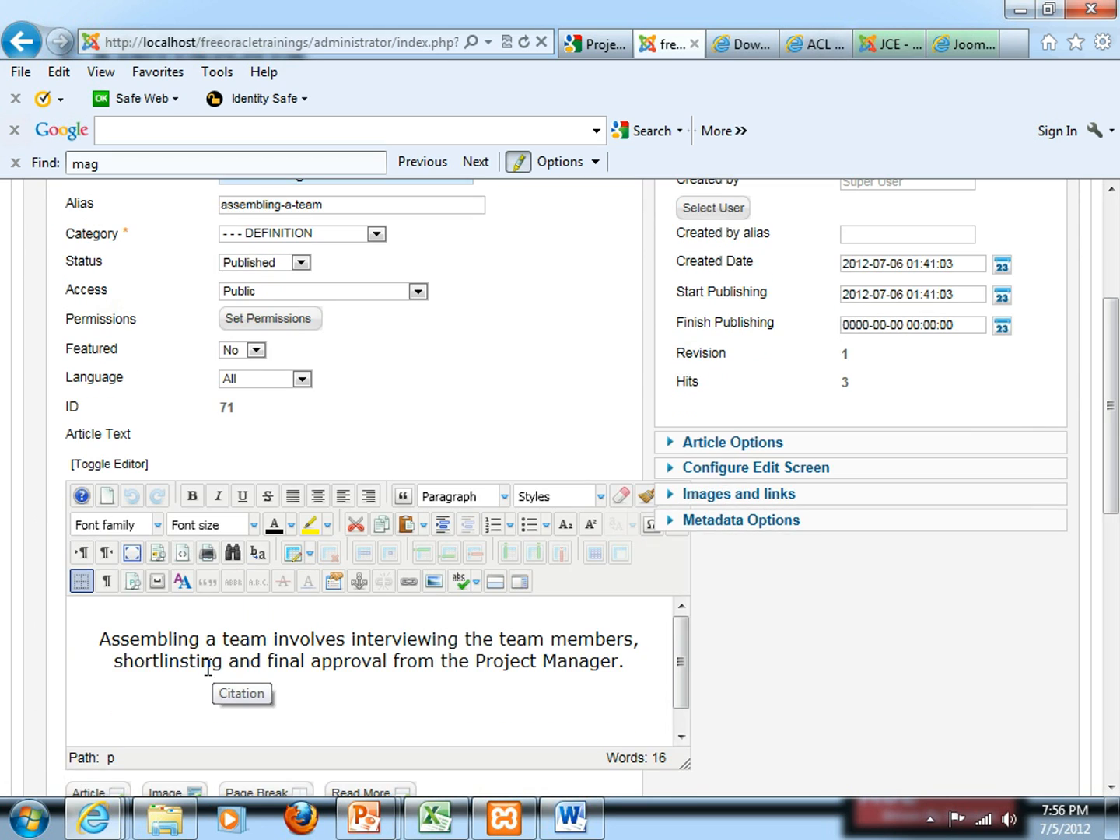
- Preview the article text in the editor's fullscreen mode, restore the normal view, and check the Extensions slide before returning to the article
{"action": "left_click", "coordinate": [133, 554]}
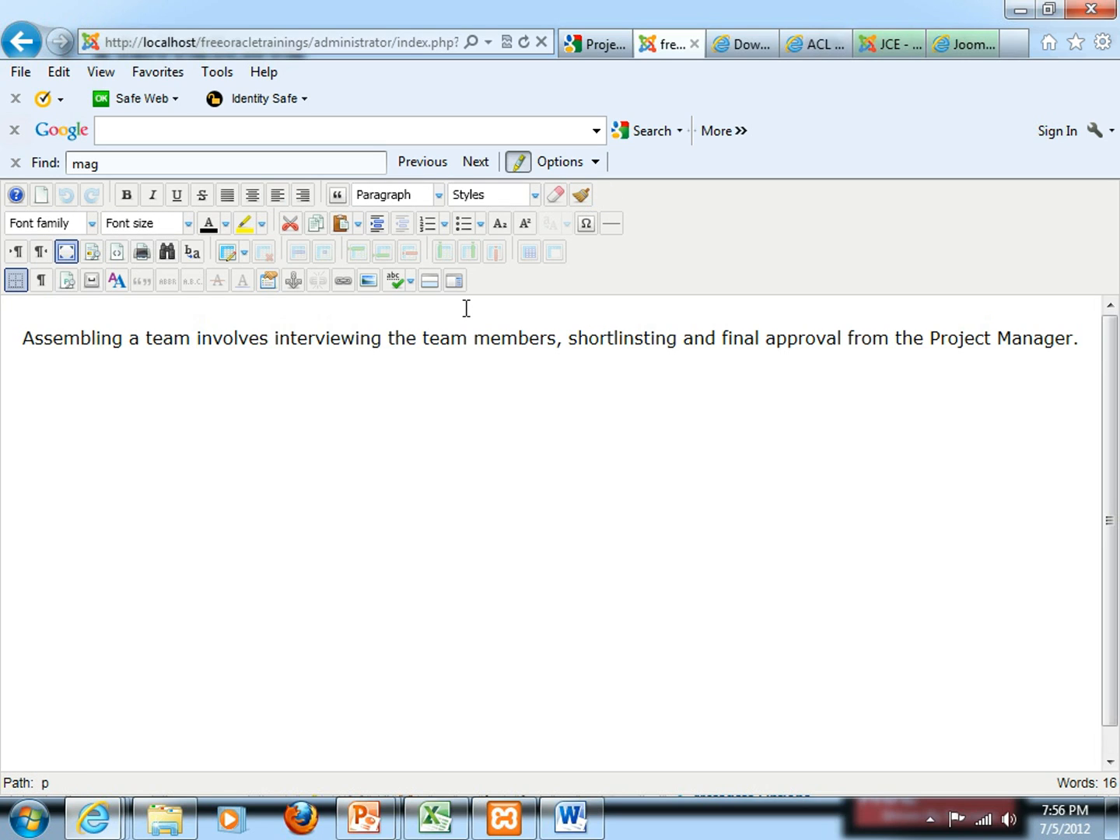
{"action": "left_click", "coordinate": [67, 250]}
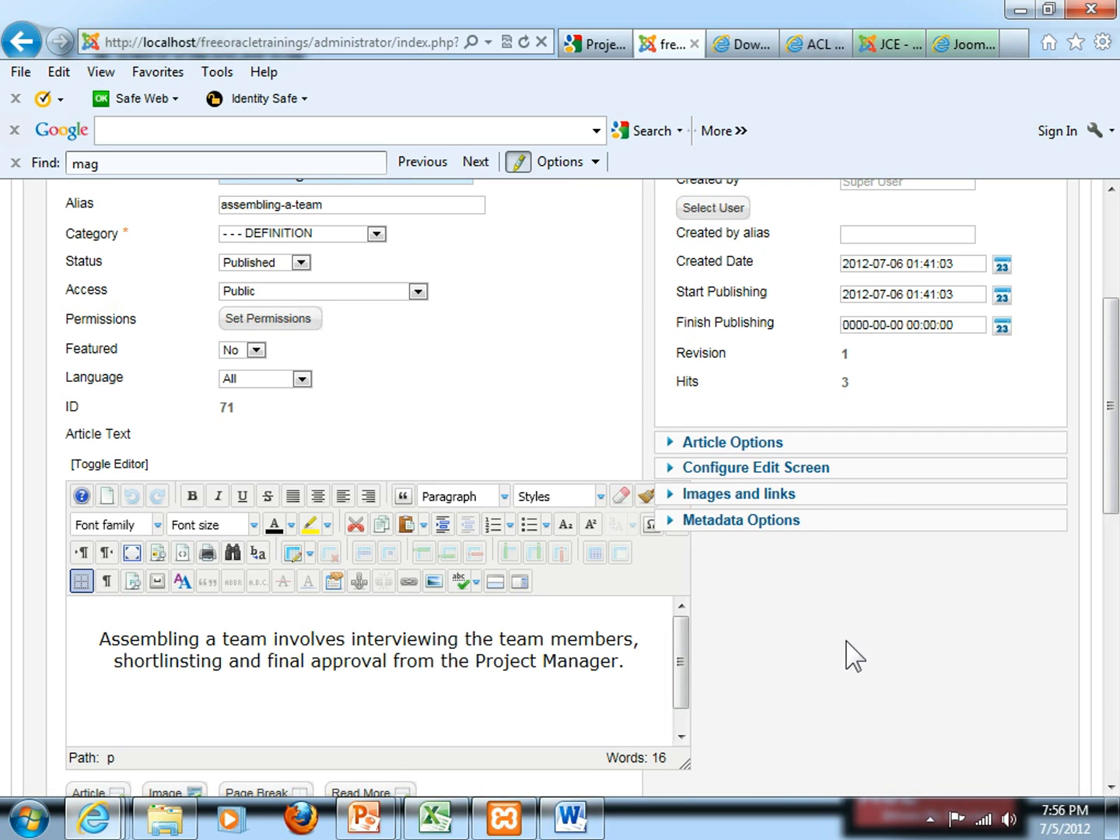
{"action": "key", "text": "alt+Tab"}
{"action": "key", "text": "alt+Tab"}
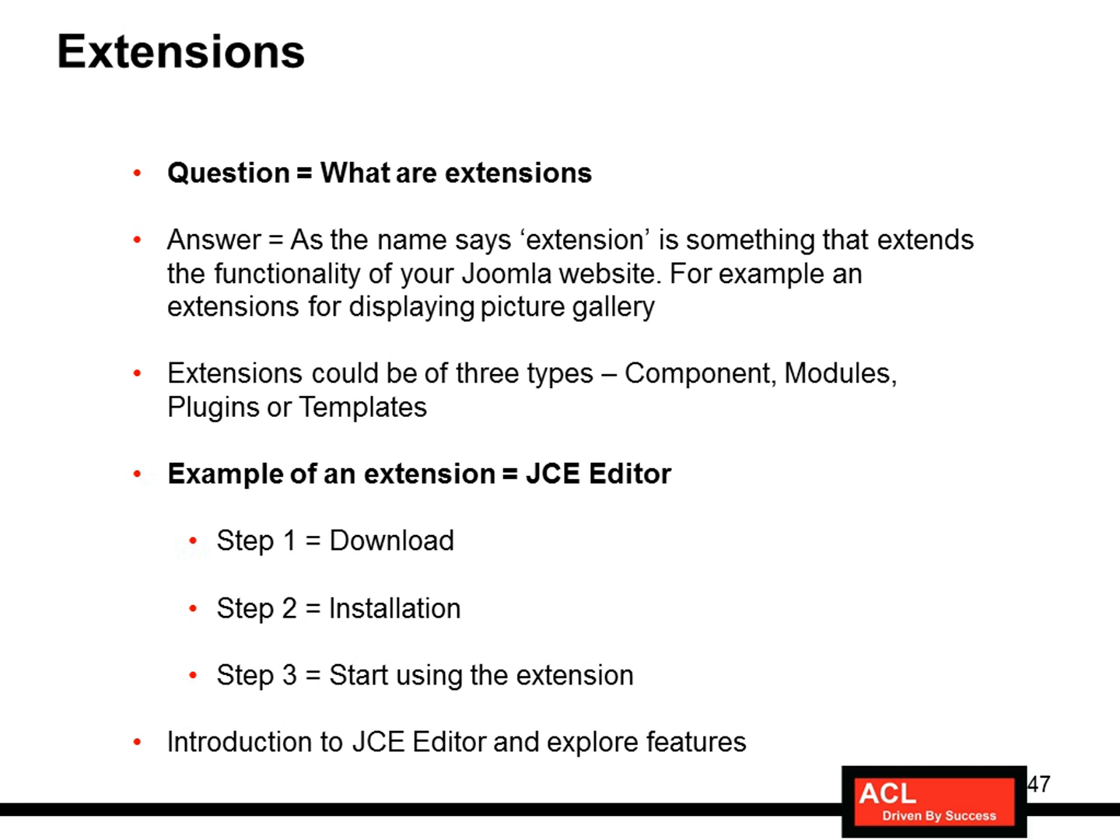
{"action": "key", "text": "alt+Tab"}
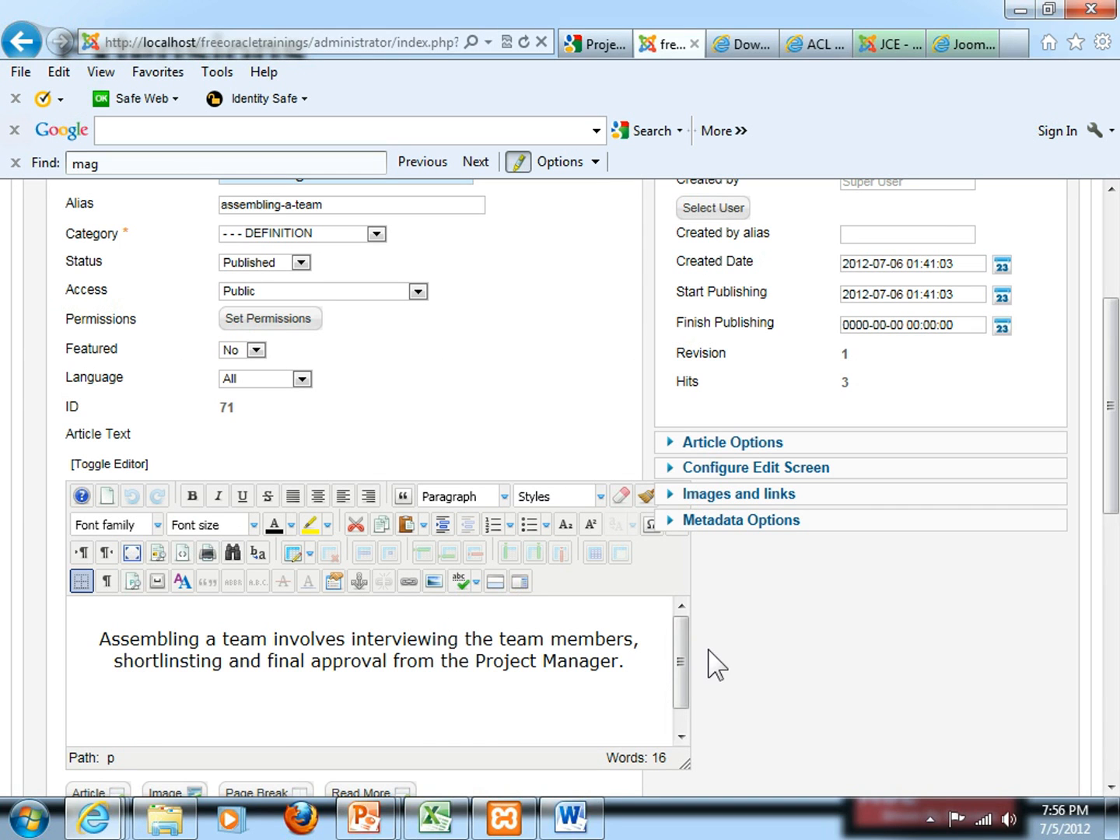
- Switch the article editor to fullscreen mode and color the word "Assembling" red
{"action": "left_click", "coordinate": [131, 553]}
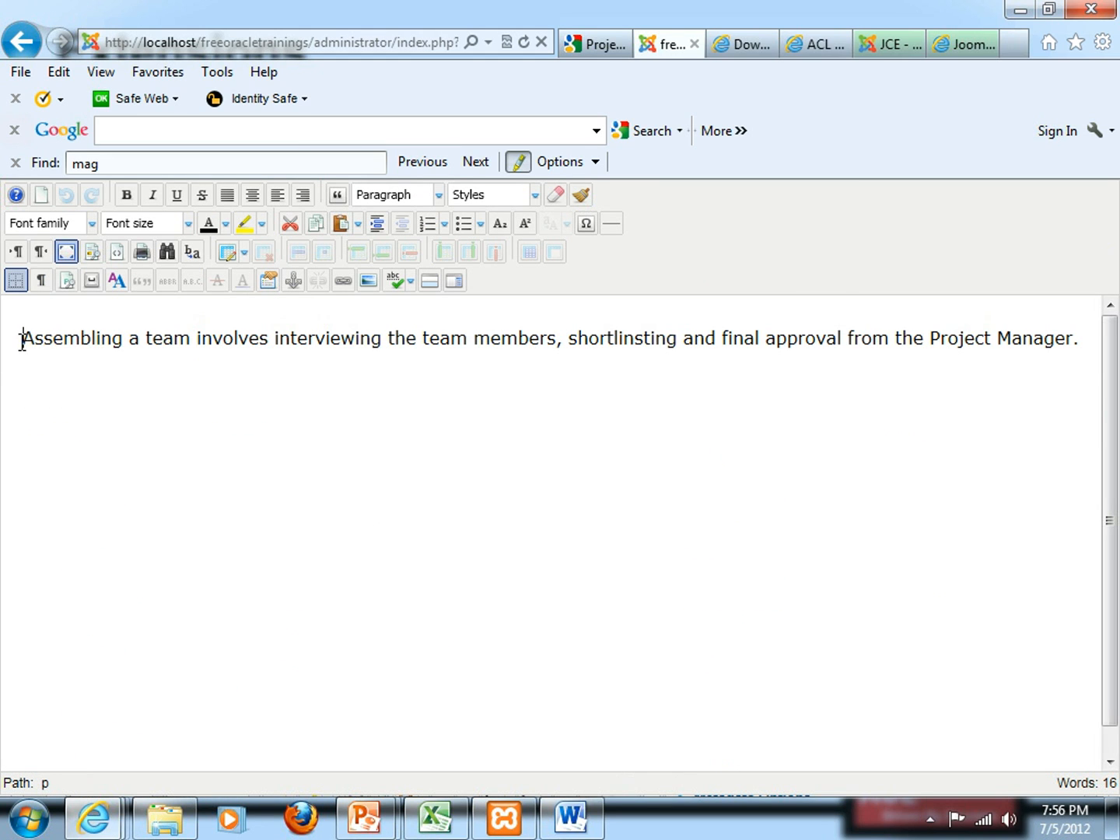
{"action": "left_click_drag", "start_coordinate": [24, 342], "coordinate": [123, 340]}
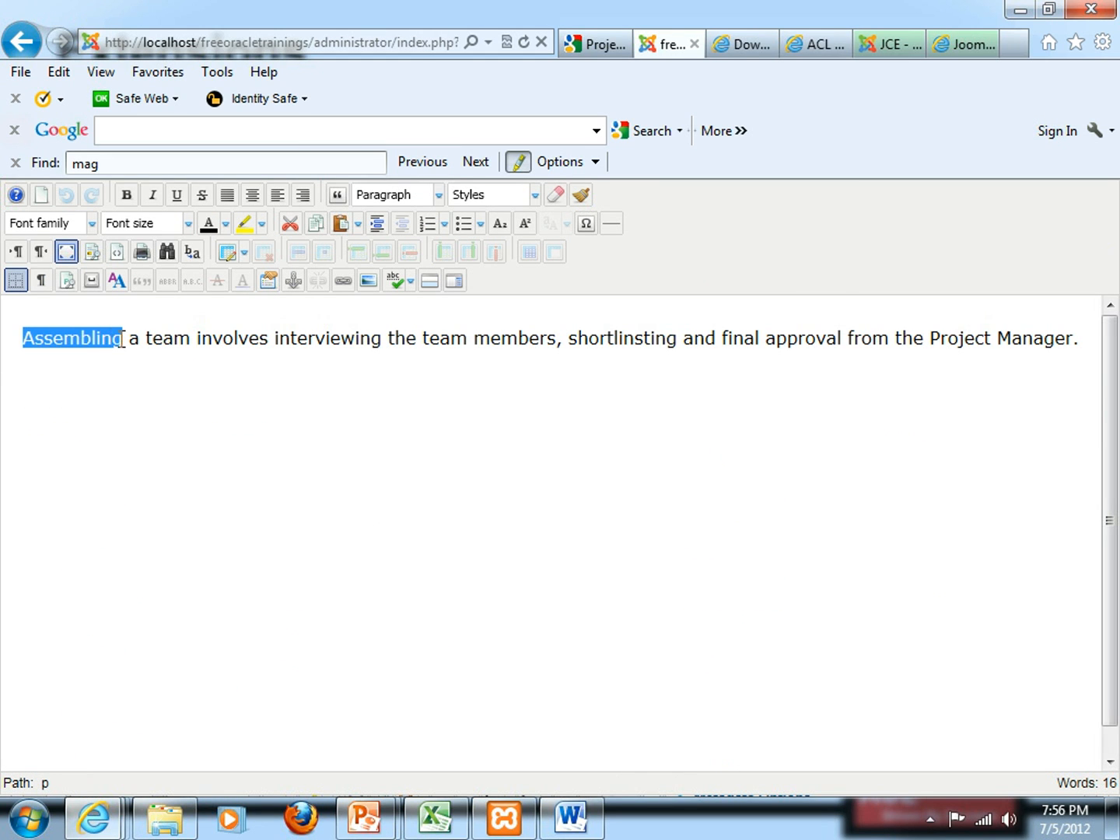
{"action": "left_click", "coordinate": [225, 224]}
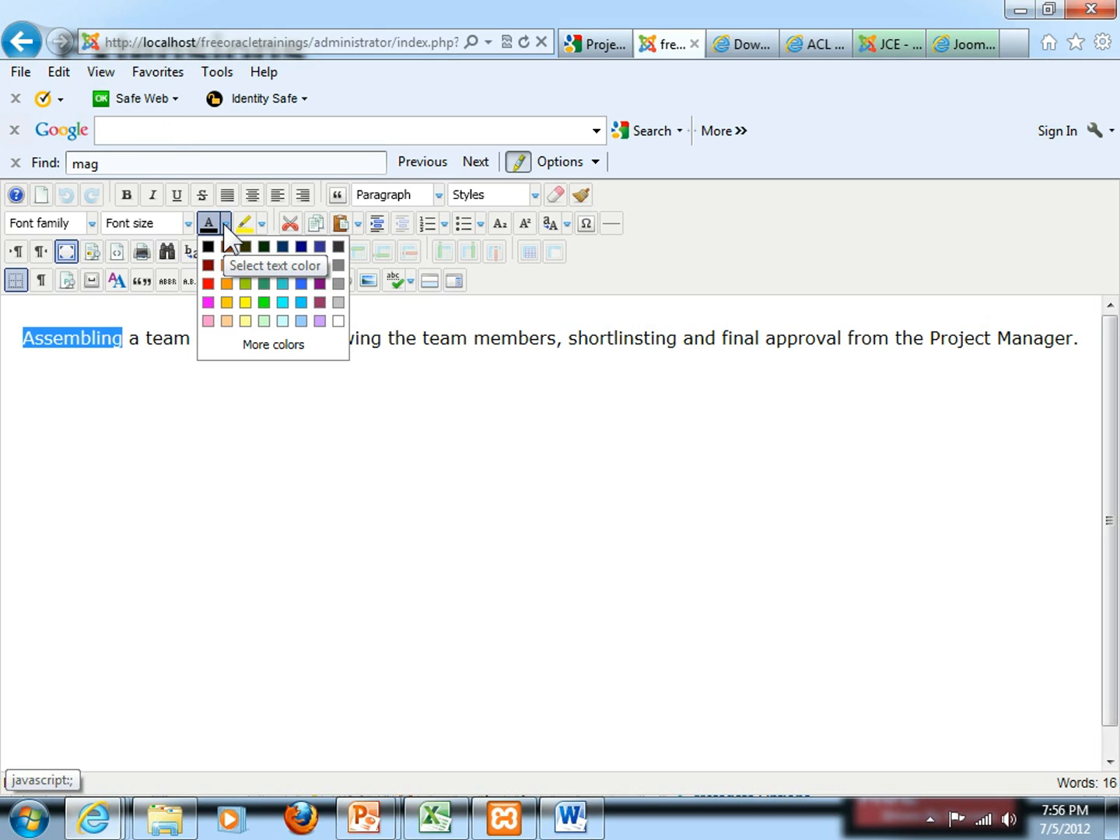
{"action": "left_click", "coordinate": [210, 288]}
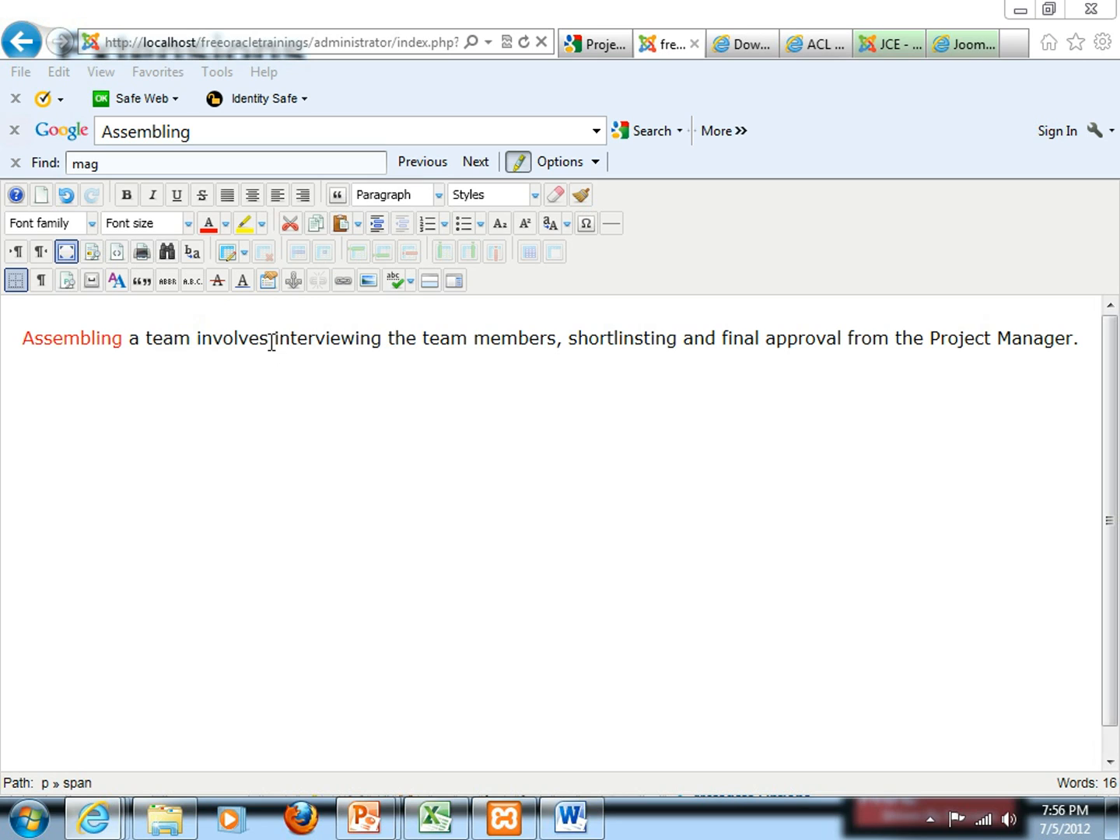
- Give the word "shortlinsting" a green background color and deselect it
{"action": "left_click_drag", "start_coordinate": [571, 342], "coordinate": [677, 339]}
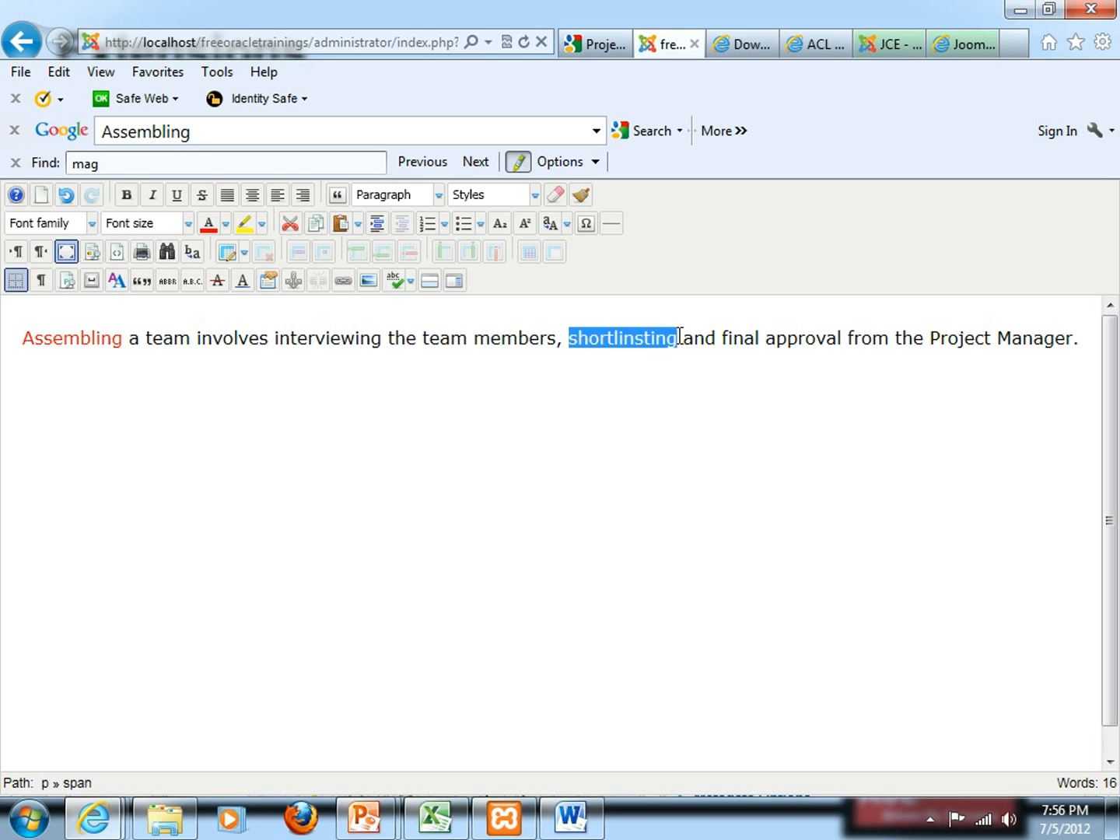
{"action": "left_click", "coordinate": [262, 224]}
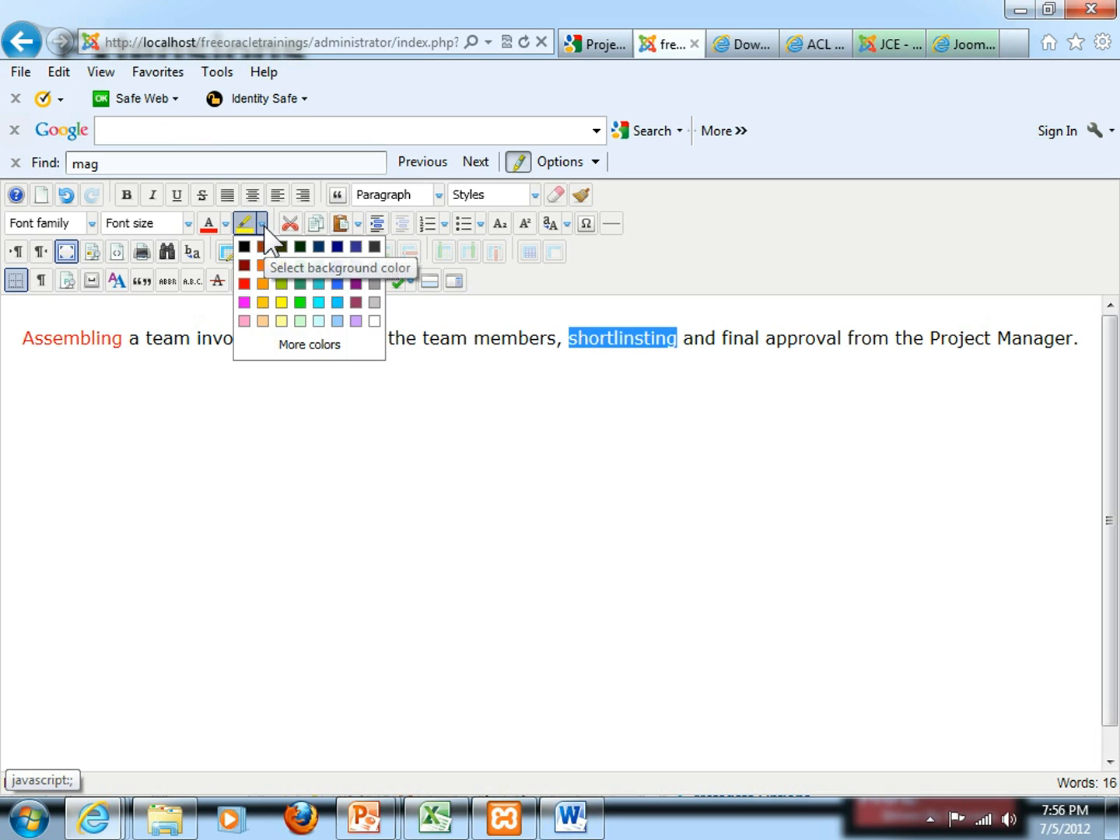
{"action": "left_click", "coordinate": [300, 304]}
{"action": "left_click", "coordinate": [451, 347]}
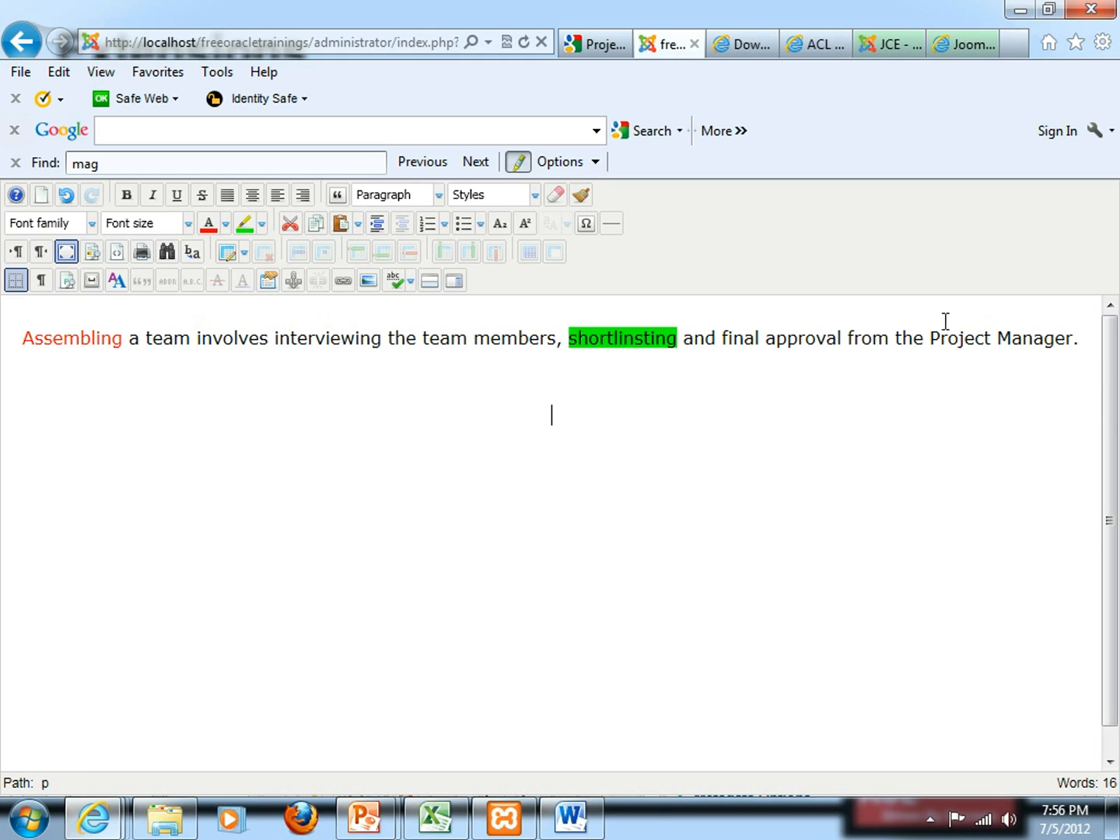
- Examine the JCE Image Manager's image properties and file browser, and close it without inserting an image
{"action": "left_click", "coordinate": [368, 281]}
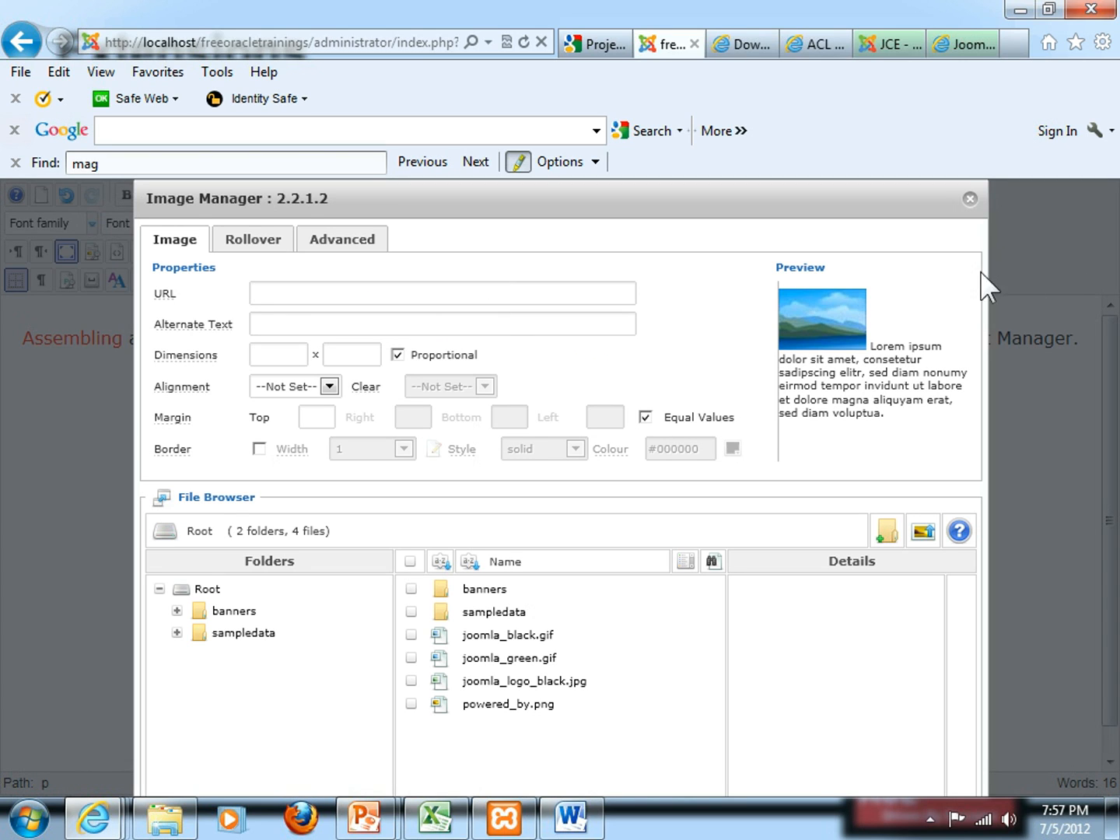
{"action": "left_click", "coordinate": [969, 200]}
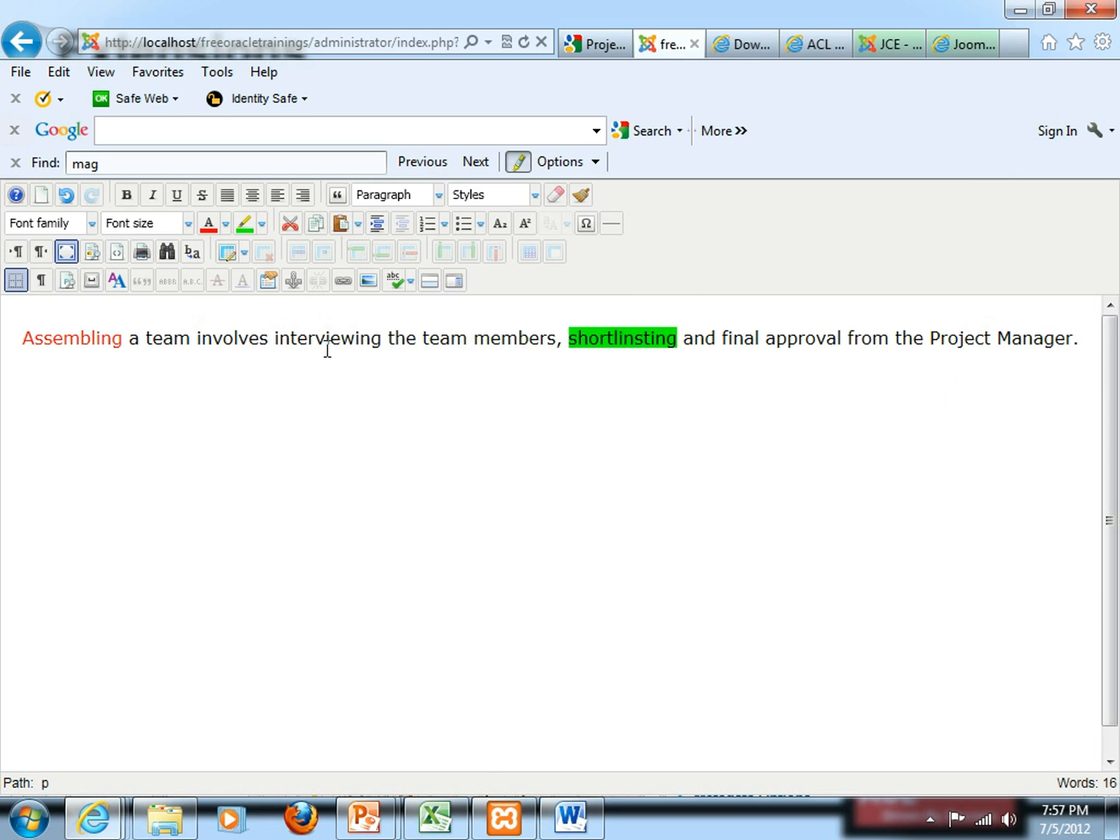
- Exit the editor's fullscreen mode and leave the "Assembling a Team" article for the Article Manager list
{"action": "left_click", "coordinate": [67, 251]}
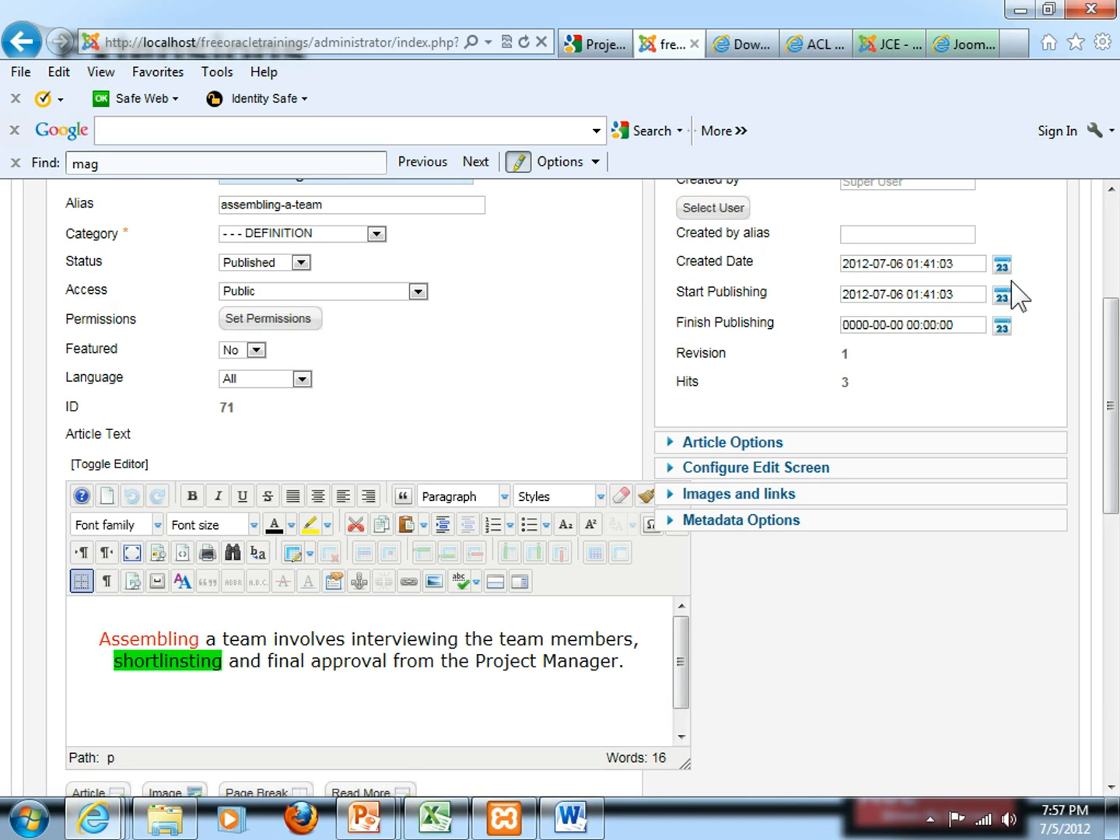
{"action": "left_click_drag", "start_coordinate": [1113, 365], "coordinate": [1115, 298]}
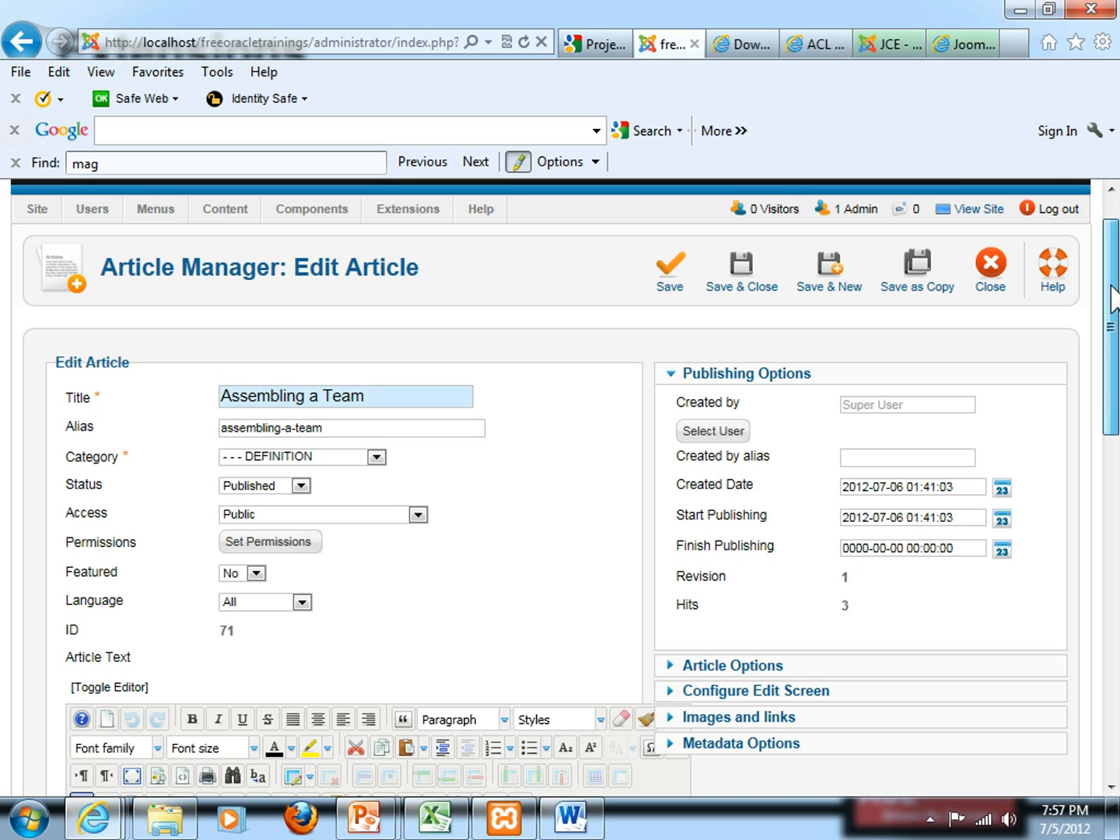
{"action": "scroll", "coordinate": [996, 273], "scroll_direction": "up", "scroll_amount": 1}
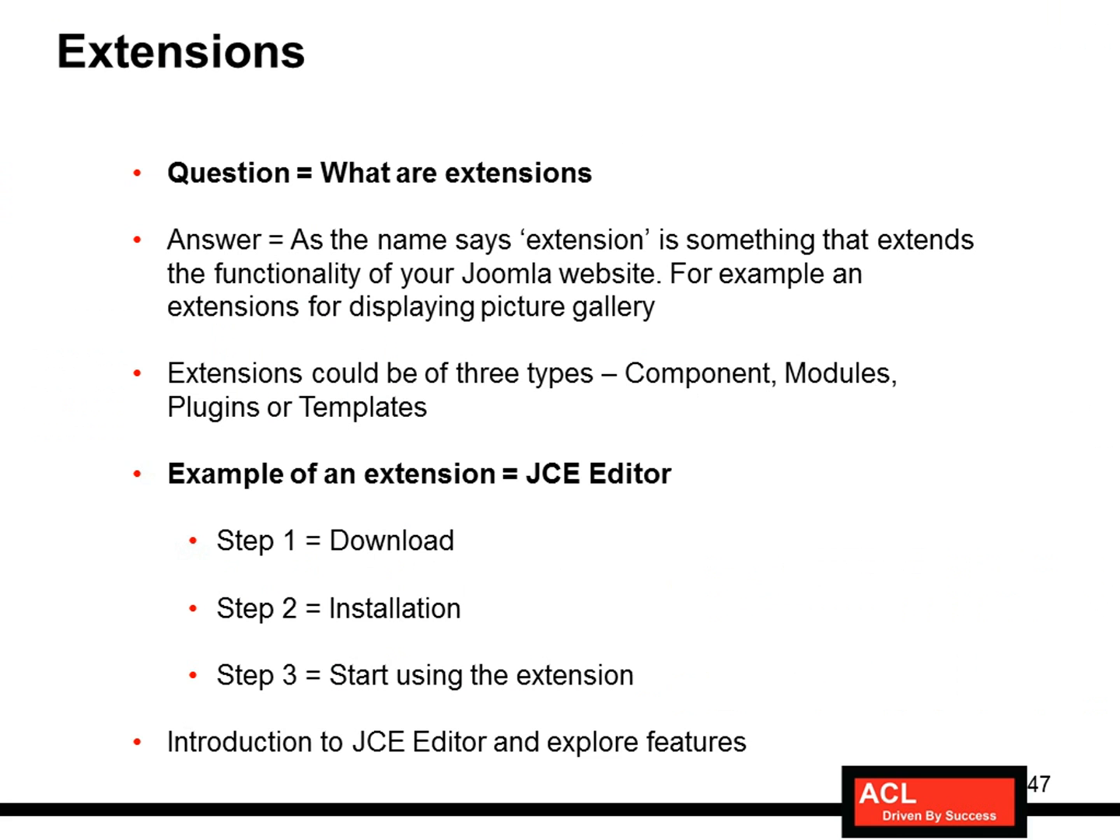
- Advance the presentation from the Extensions slide to the JCE Editor slide and return to the Joomla Article Manager in the browser
{"action": "key", "text": "Right"}
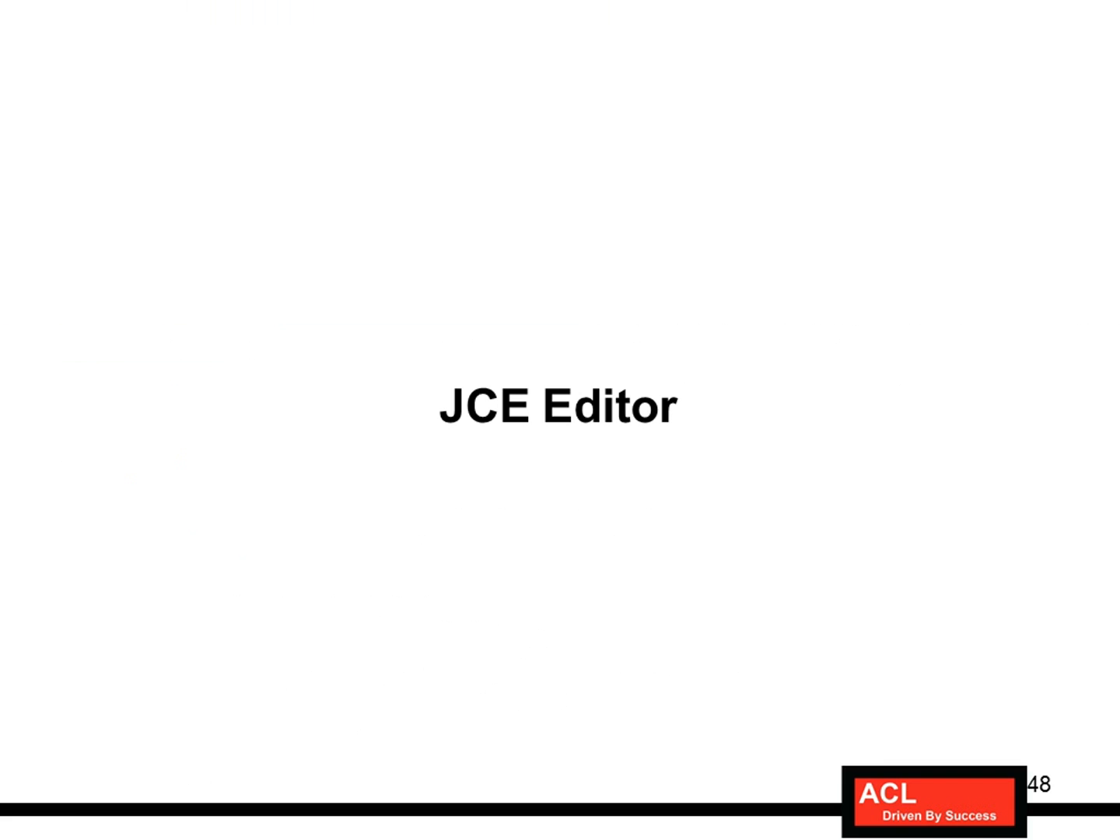
{"action": "key", "text": "alt+Tab"}
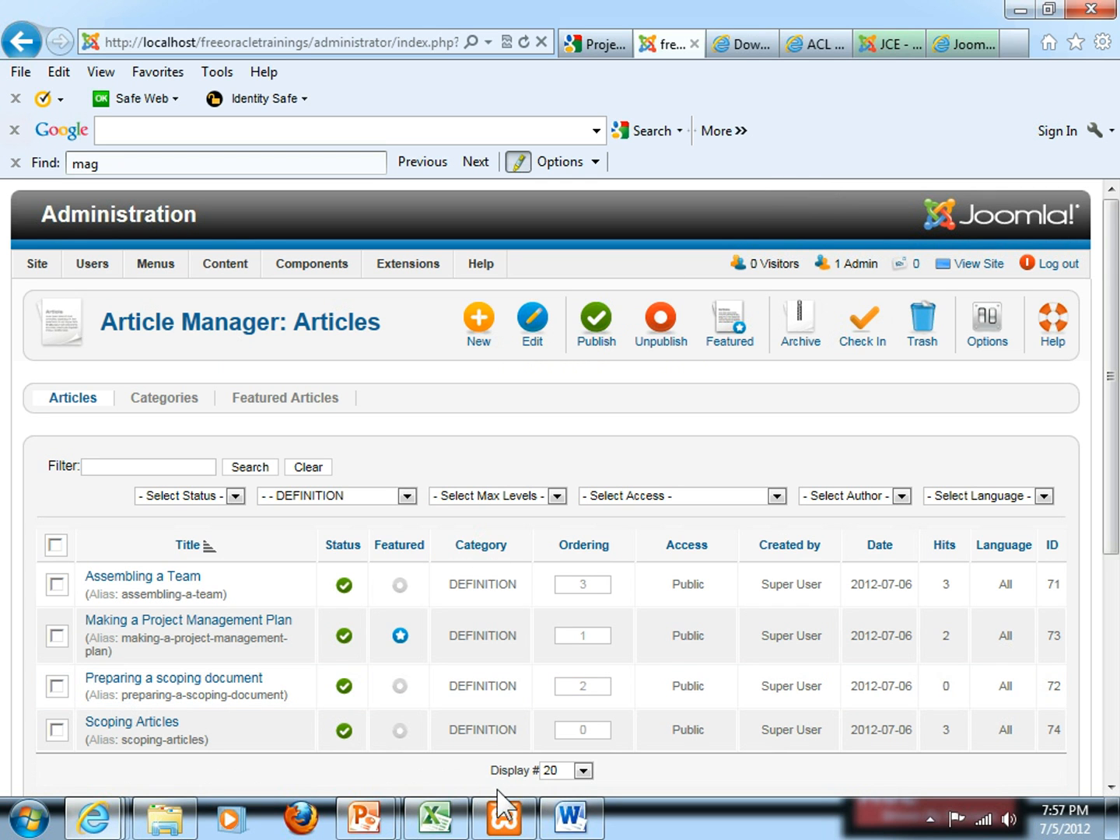
{"action": "mouse_move", "coordinate": [507, 826]}
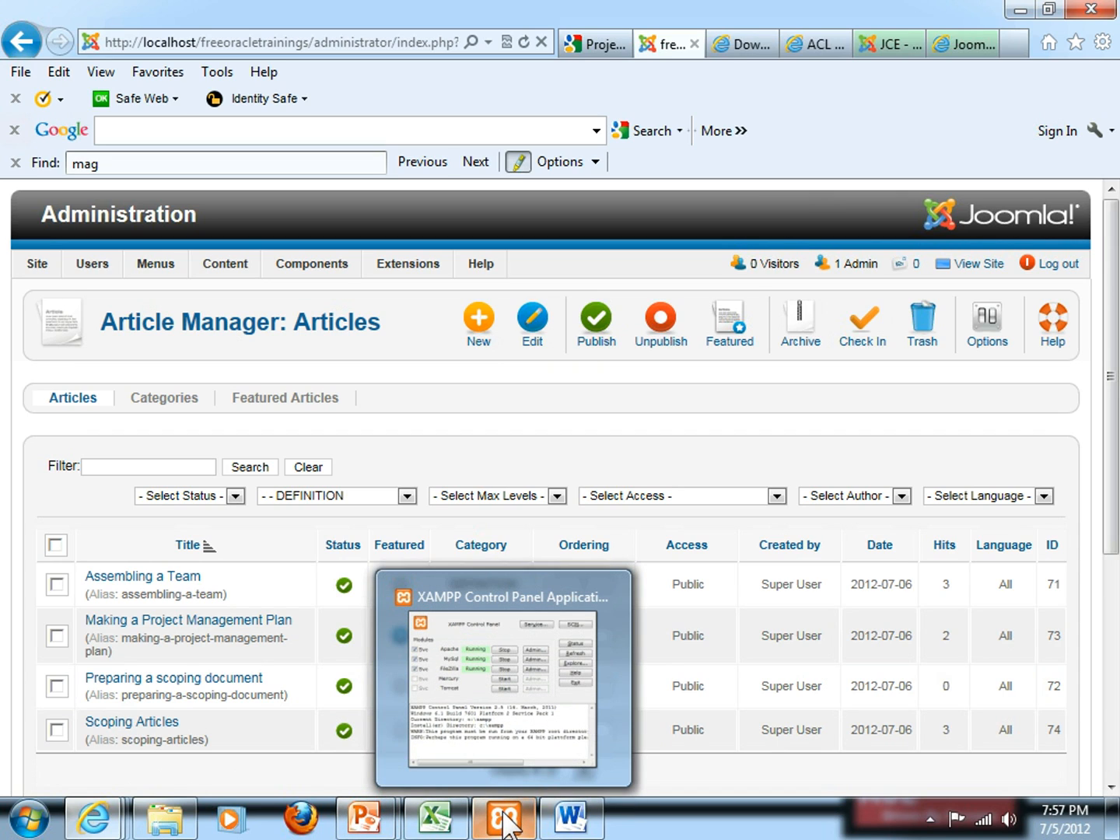